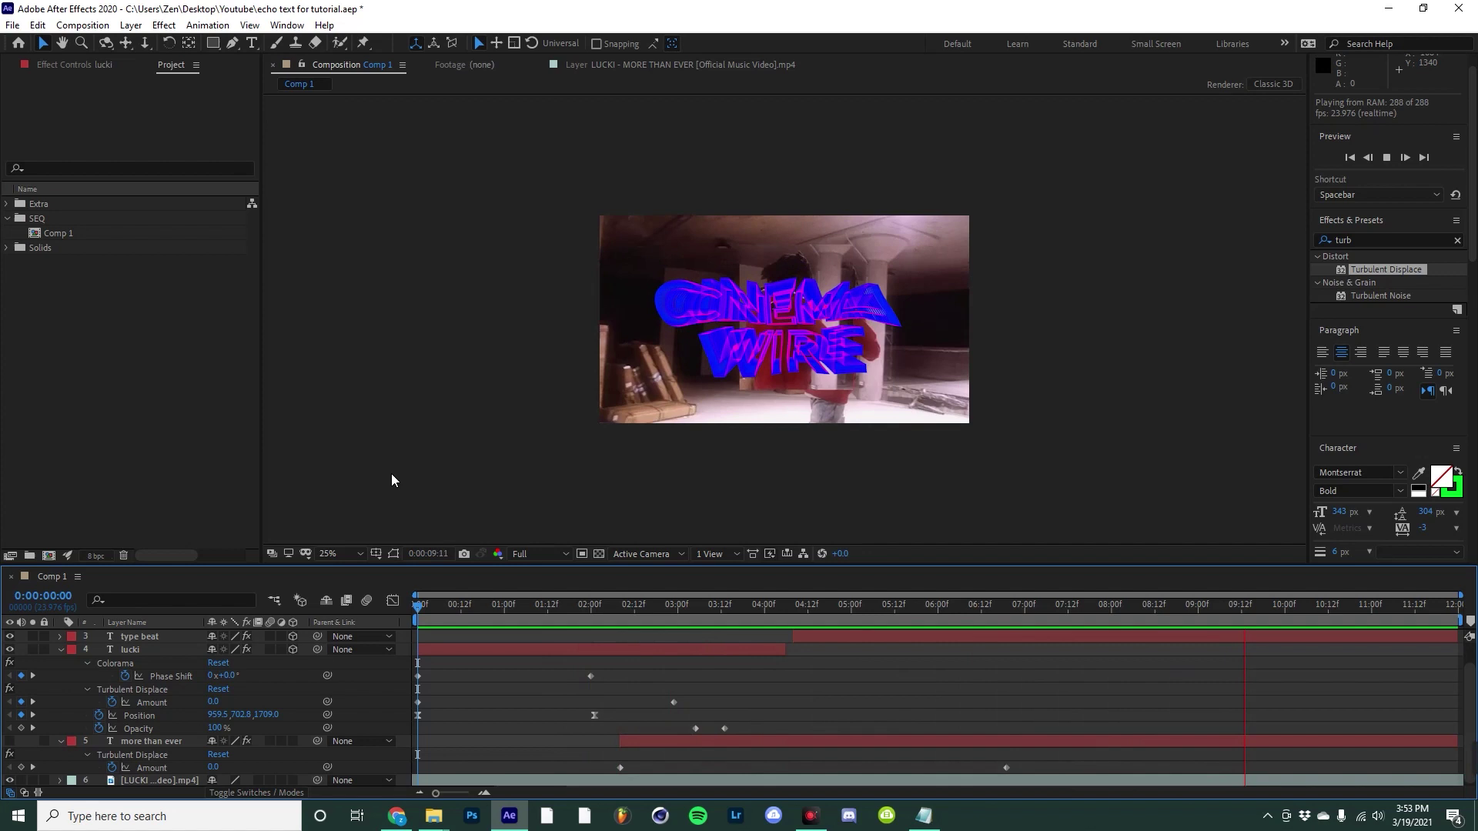
# Create a new 1920x1080 composition, Comp 2, in the SEQ folder
pyautogui.click(42, 221)
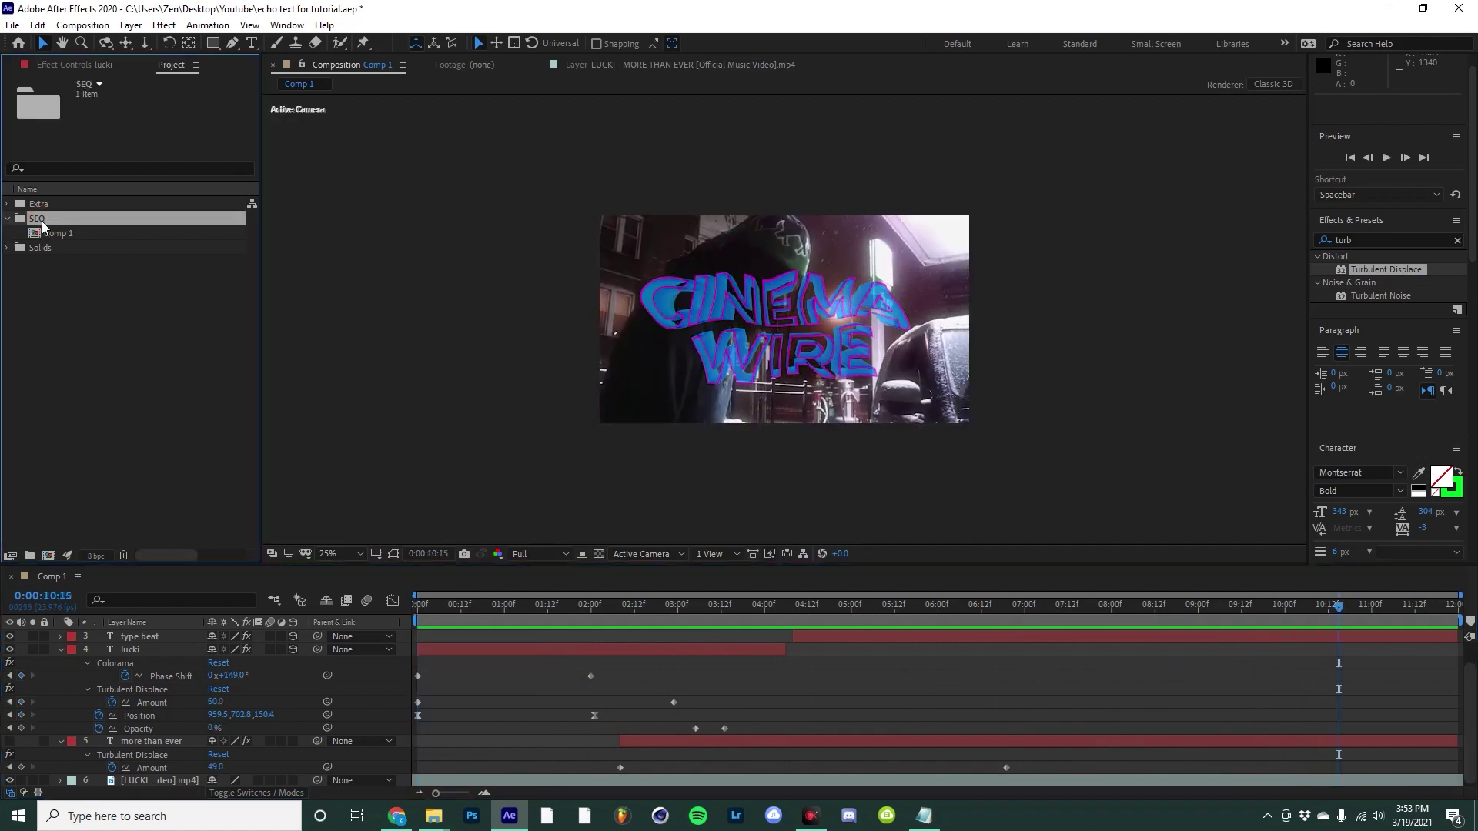
pyautogui.click(89, 26)
pyautogui.click(100, 37)
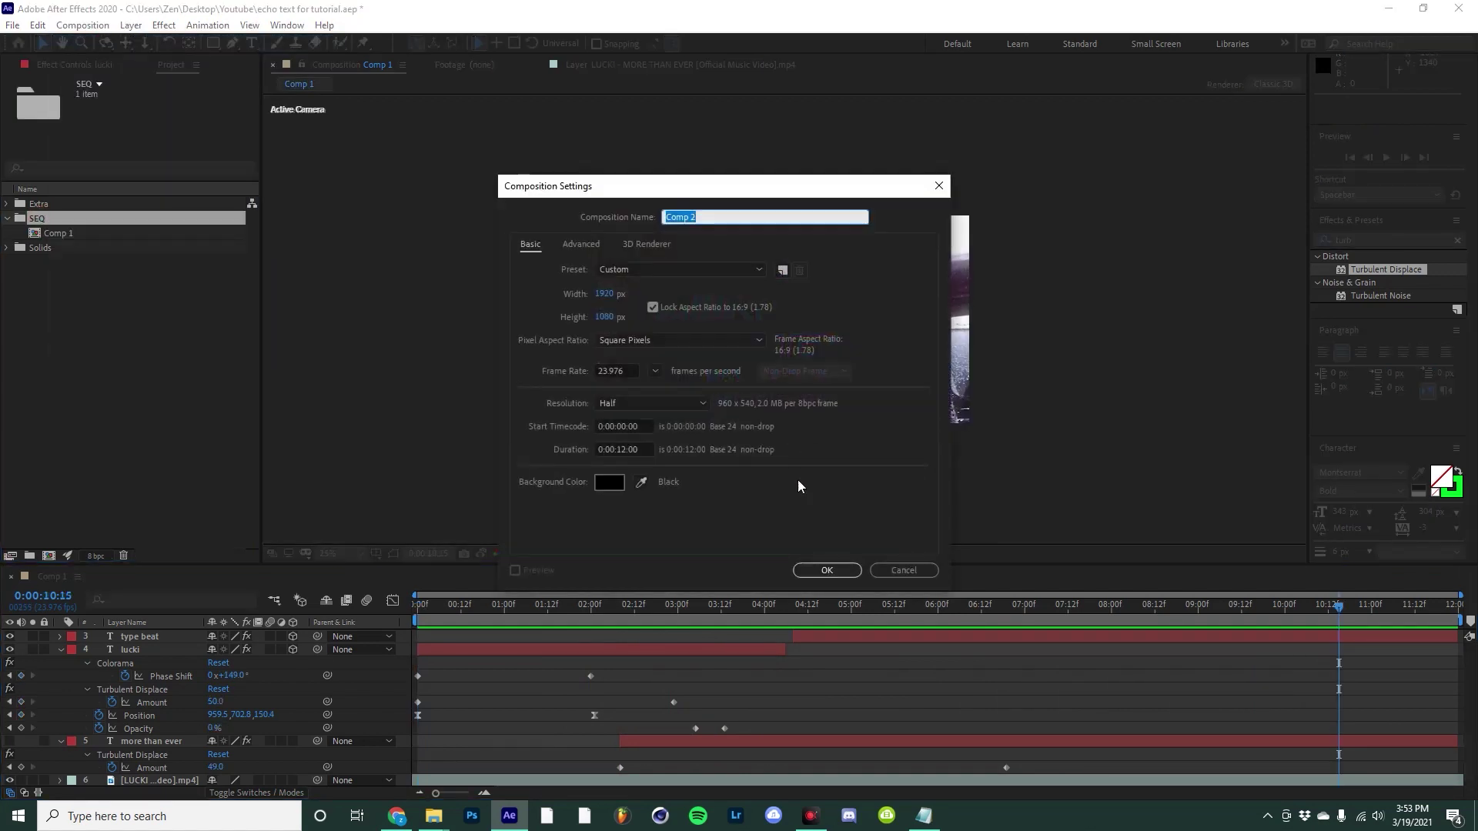
pyautogui.click(826, 573)
pyautogui.click(826, 574)
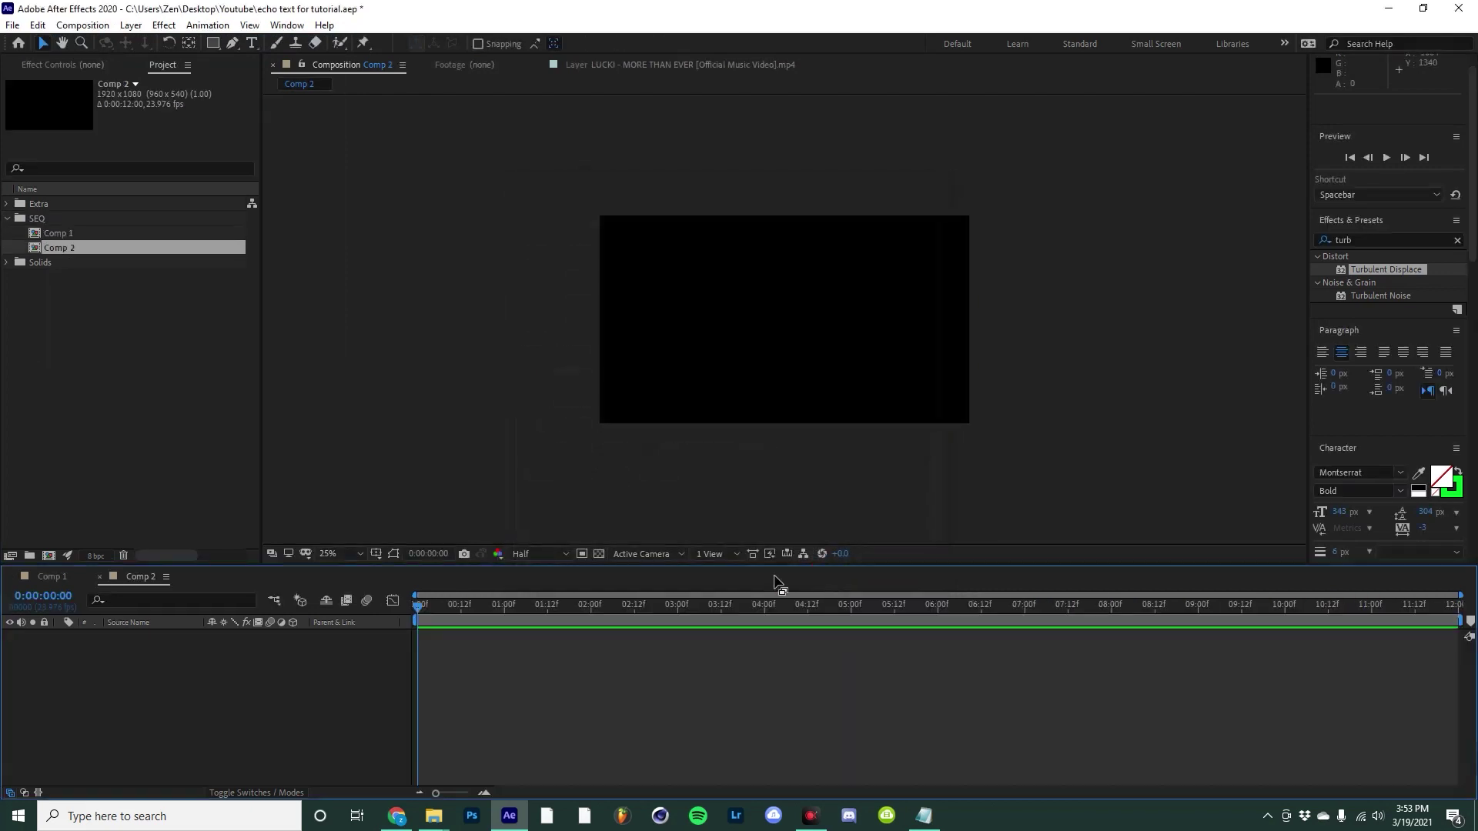
# Add a green outlined text layer reading LUCKI in the frame
pyautogui.click(252, 43)
pyautogui.click(713, 360)
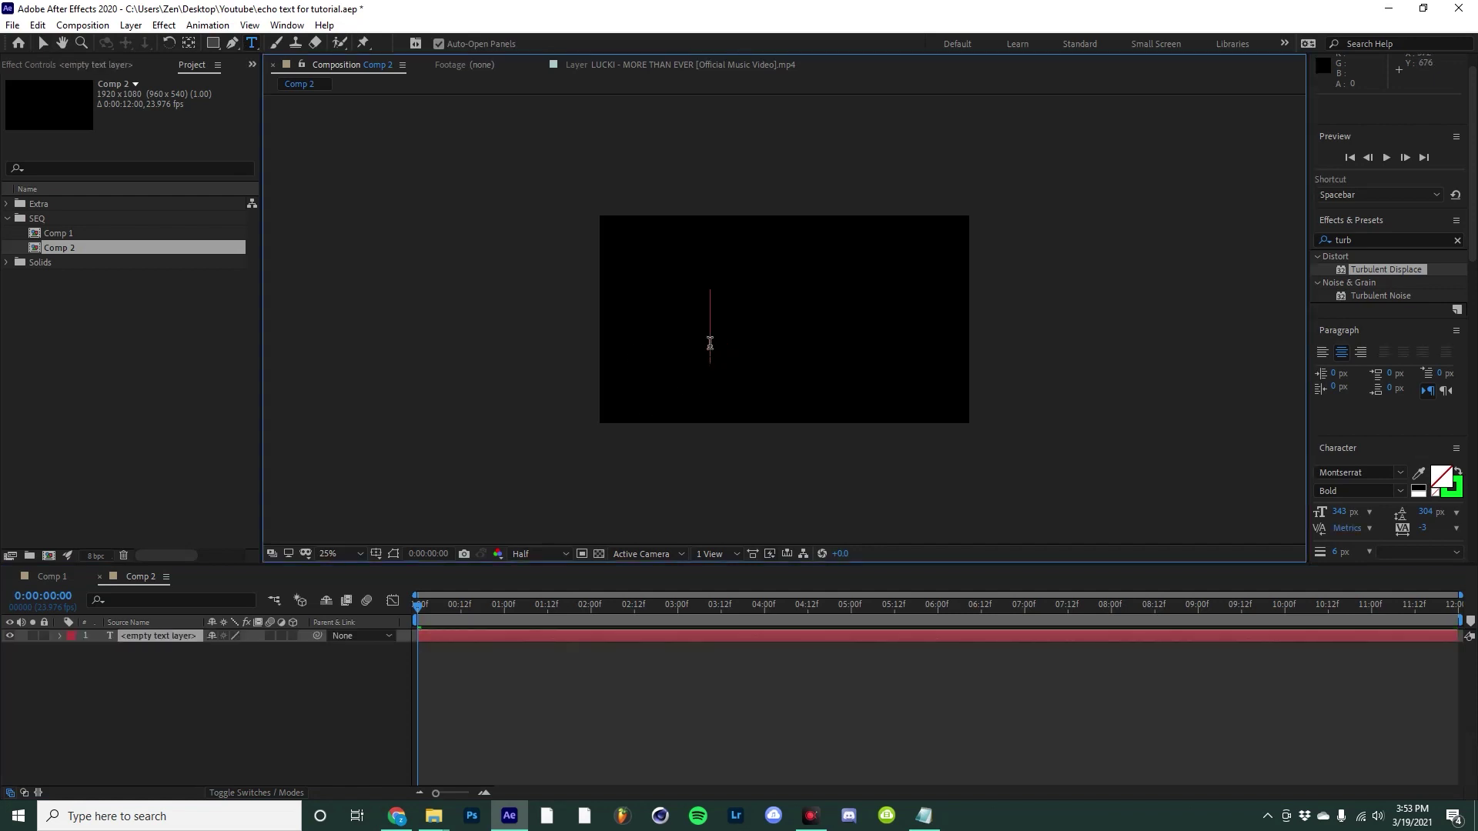
pyautogui.write('lucki')
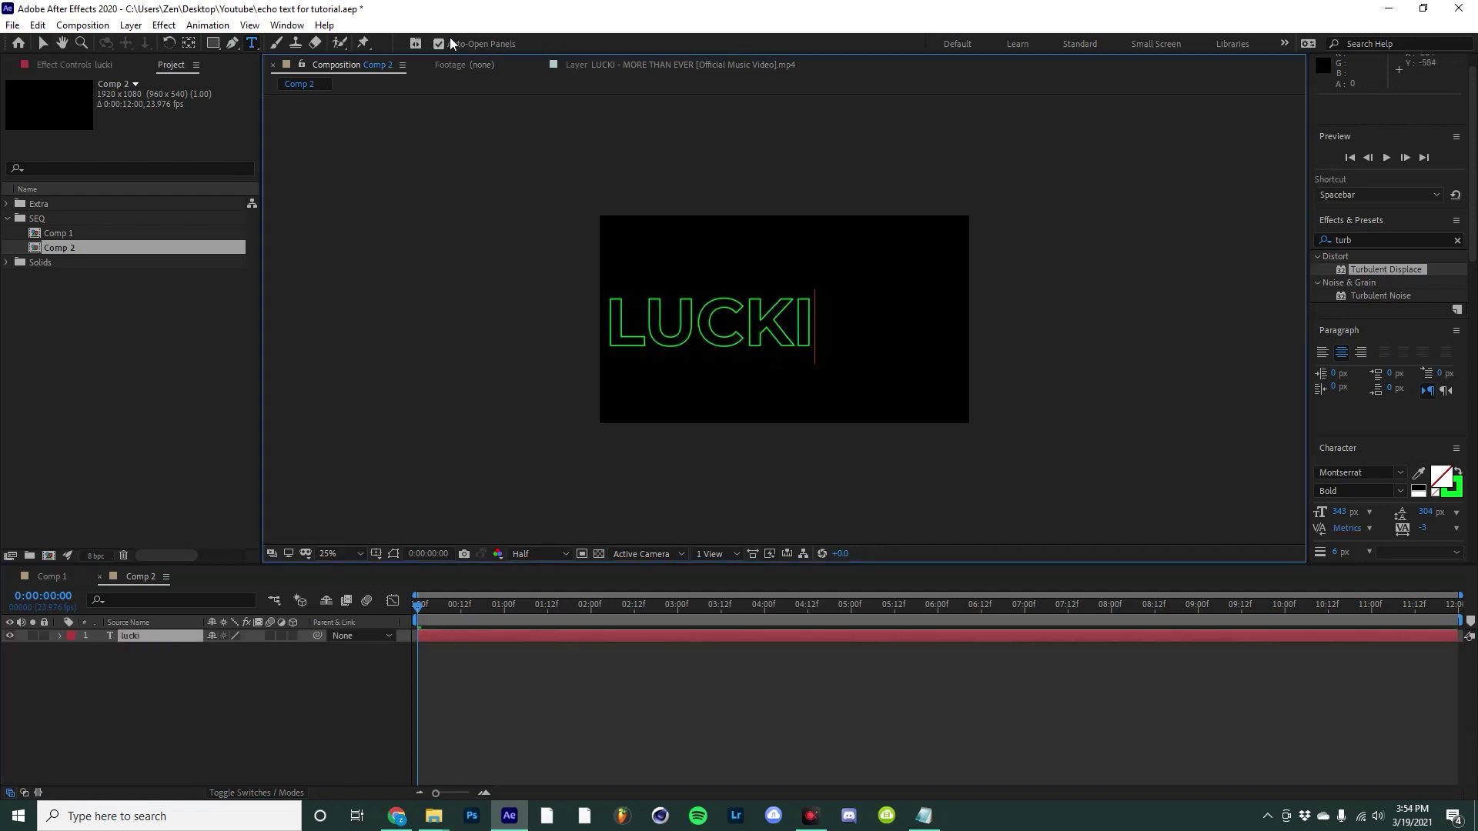
pyautogui.click(43, 43)
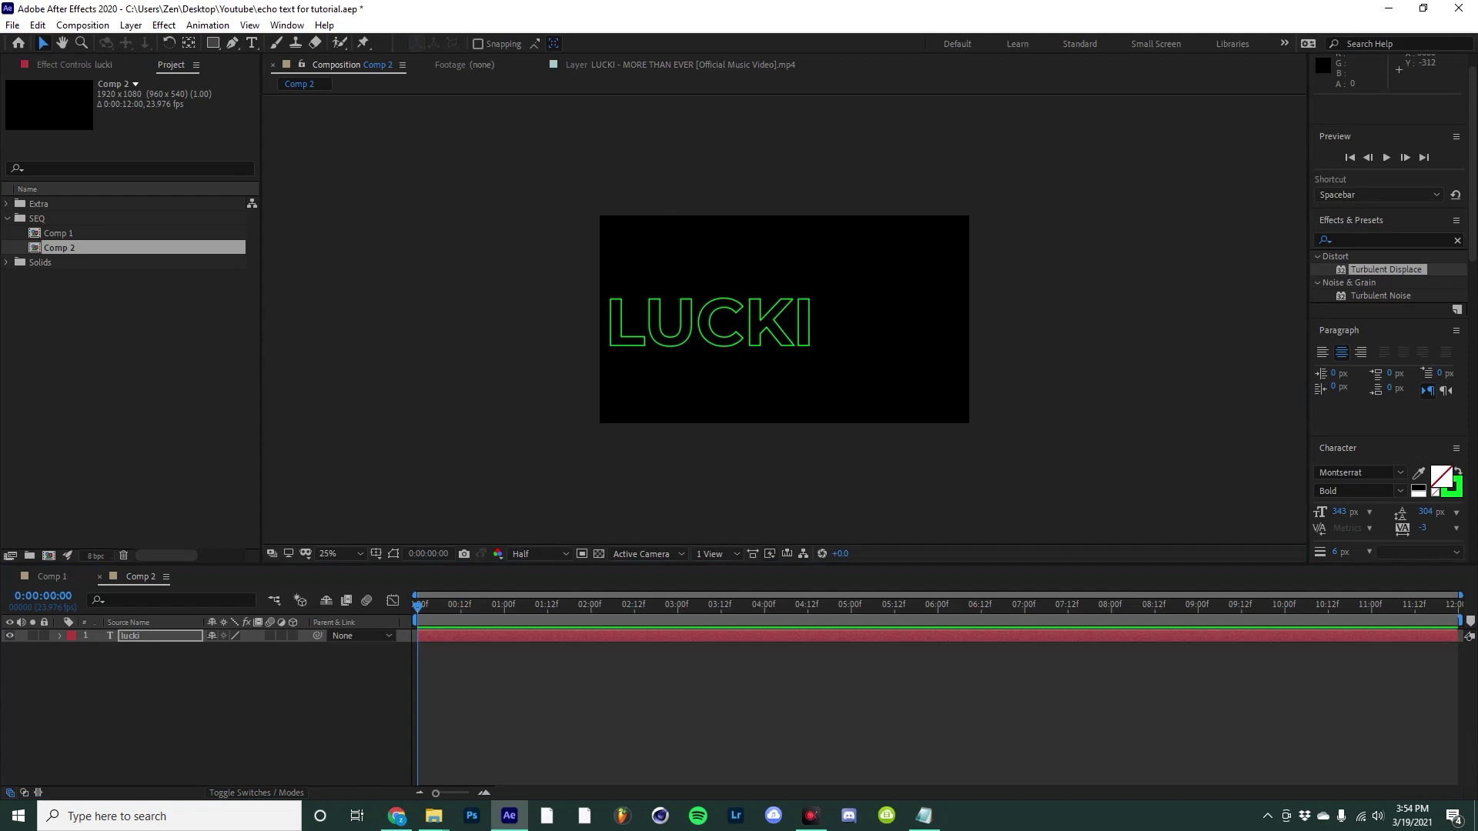
# Centre the LUCKI text horizontally and vertically in the frame
pyautogui.scroll(-5, 1386, 346)
pyautogui.click(1356, 373)
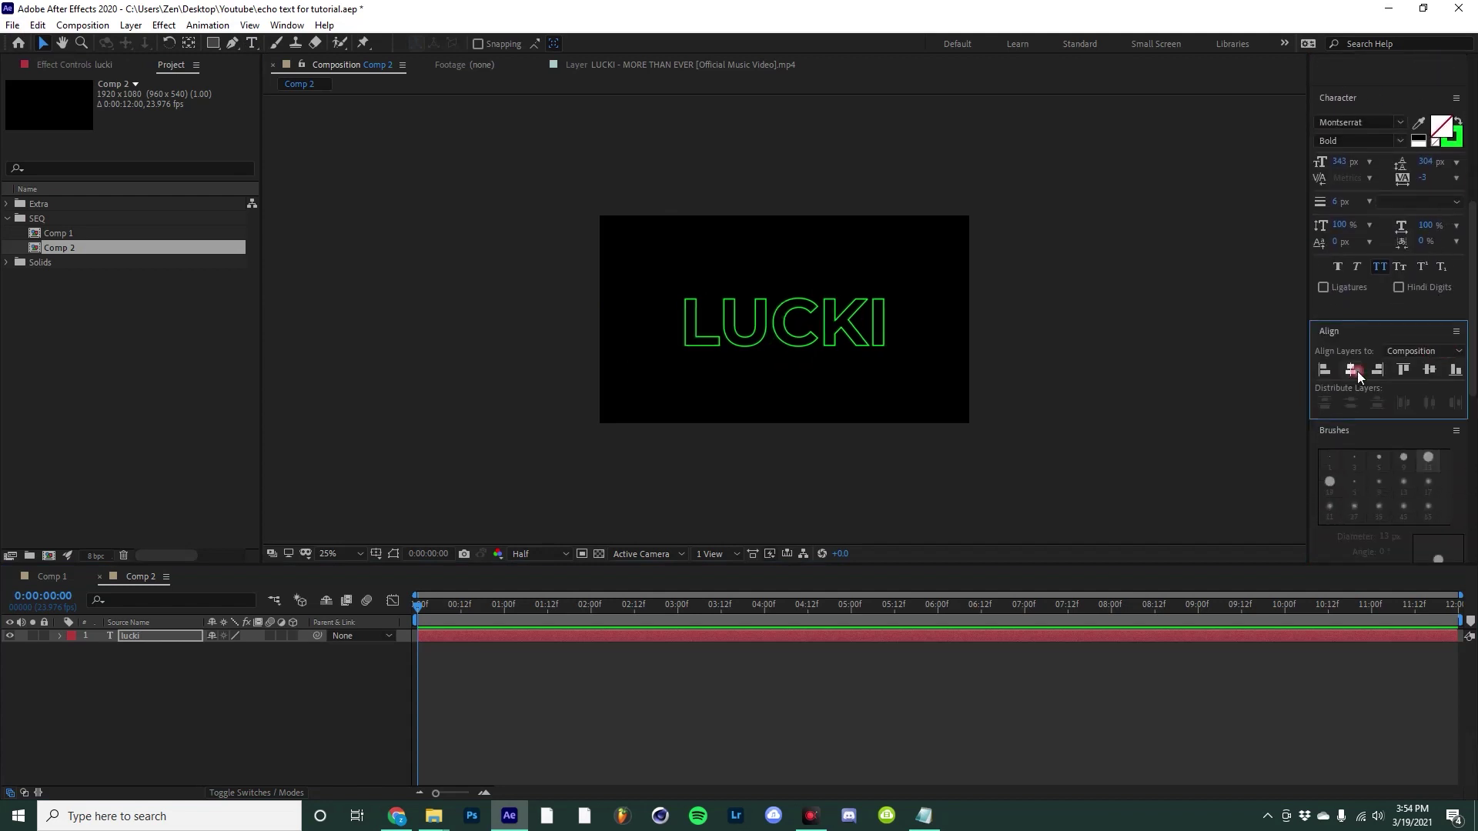
pyautogui.click(1430, 370)
pyautogui.scroll(1, 1440, 231)
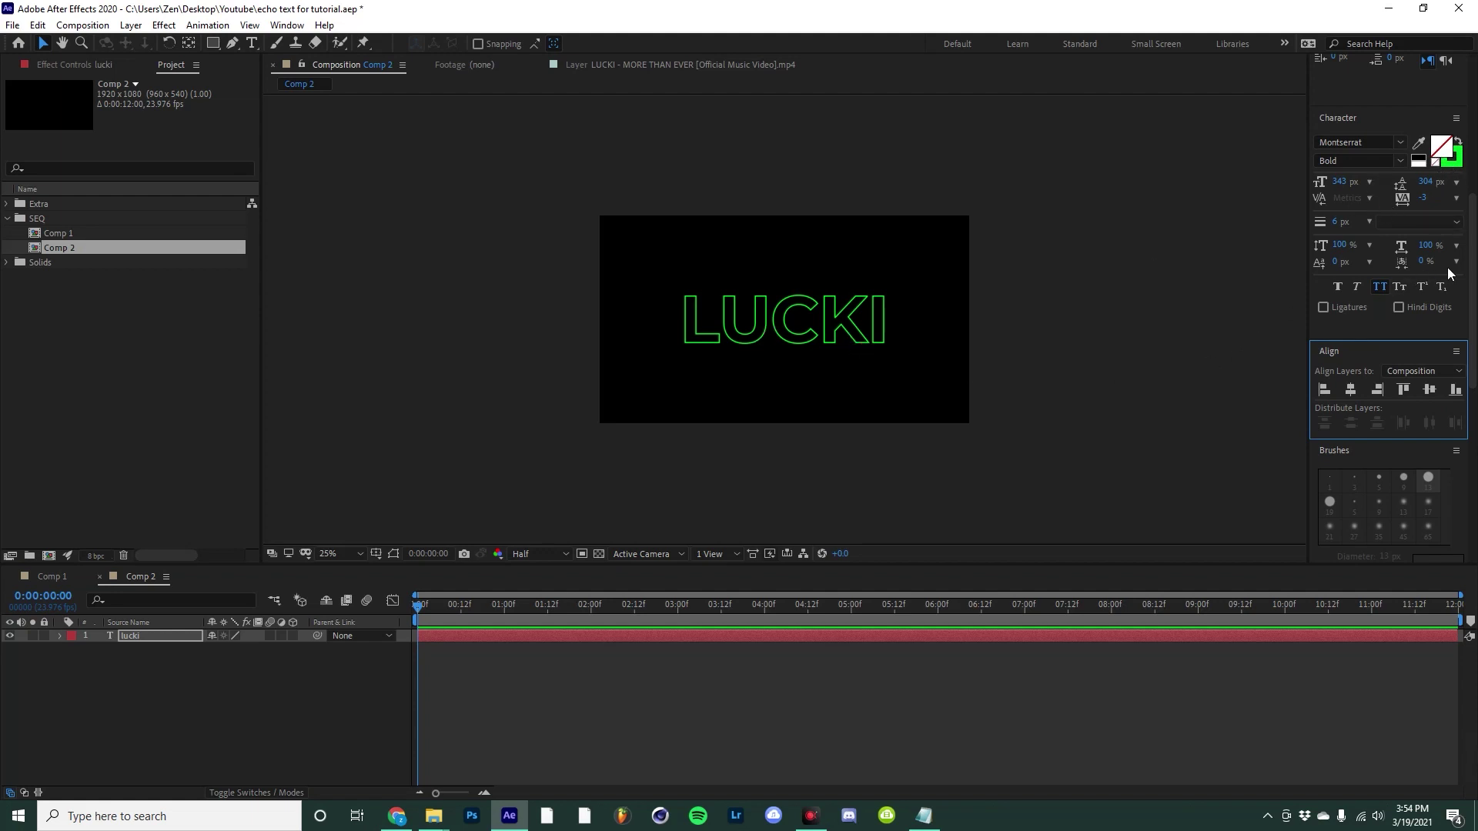
# Make LUCKI 3D and keyframe Position from Z 1054 at frame 0 forward to 20f
pyautogui.click(292, 635)
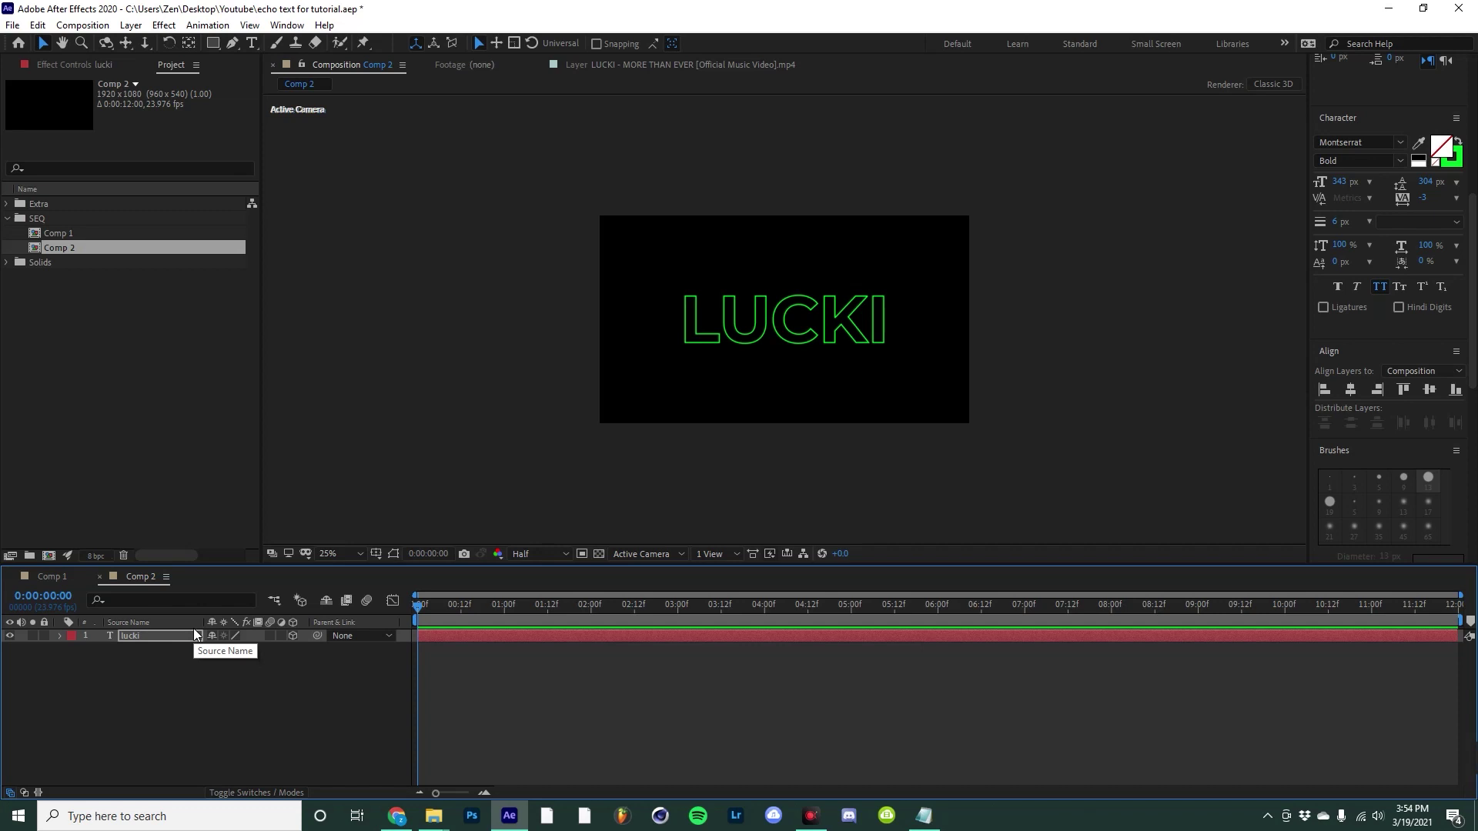
pyautogui.press('p')
pyautogui.click(99, 649)
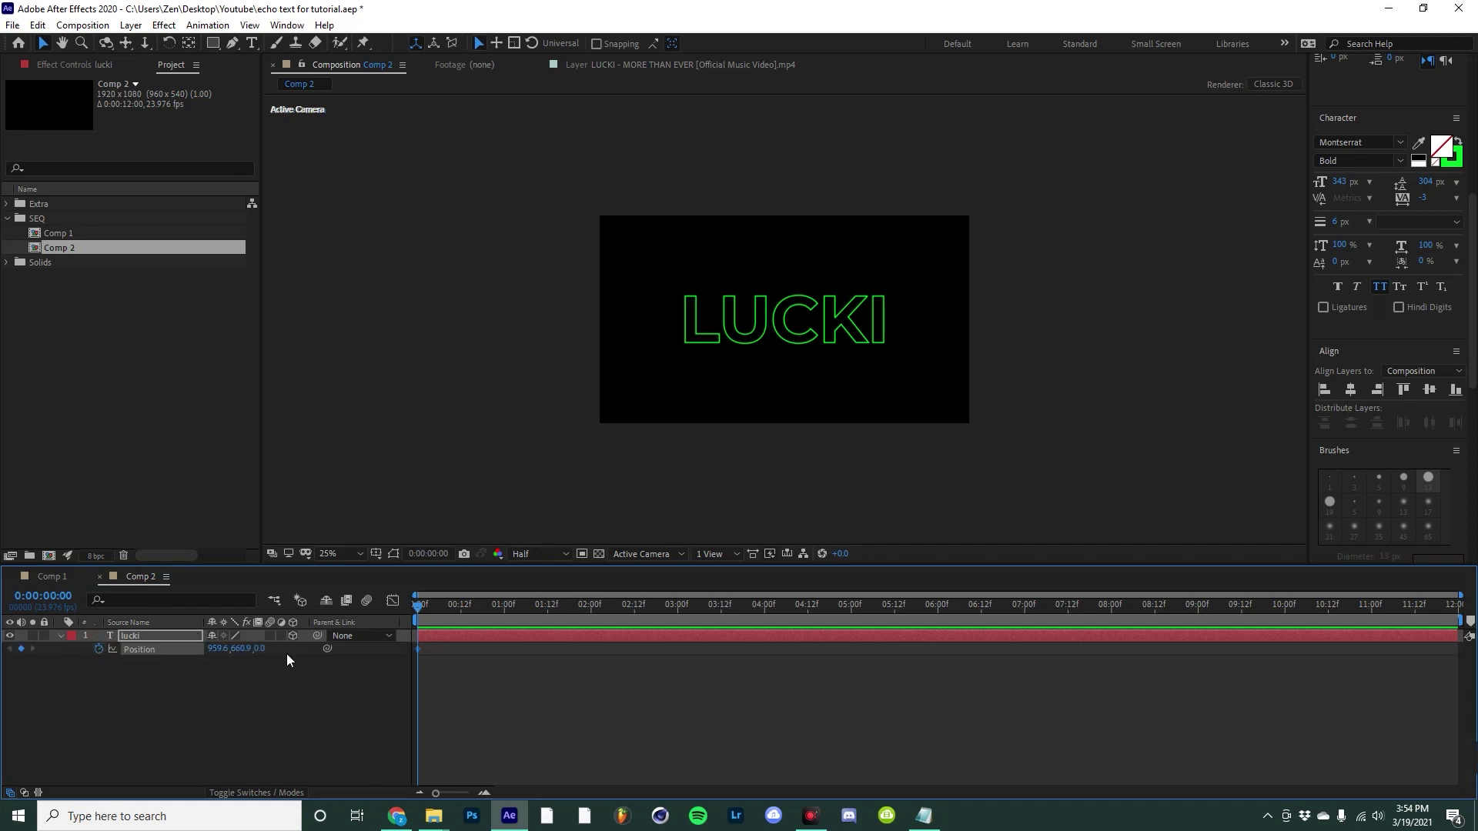
pyautogui.press('=')
pyautogui.press('=')
pyautogui.press('=')
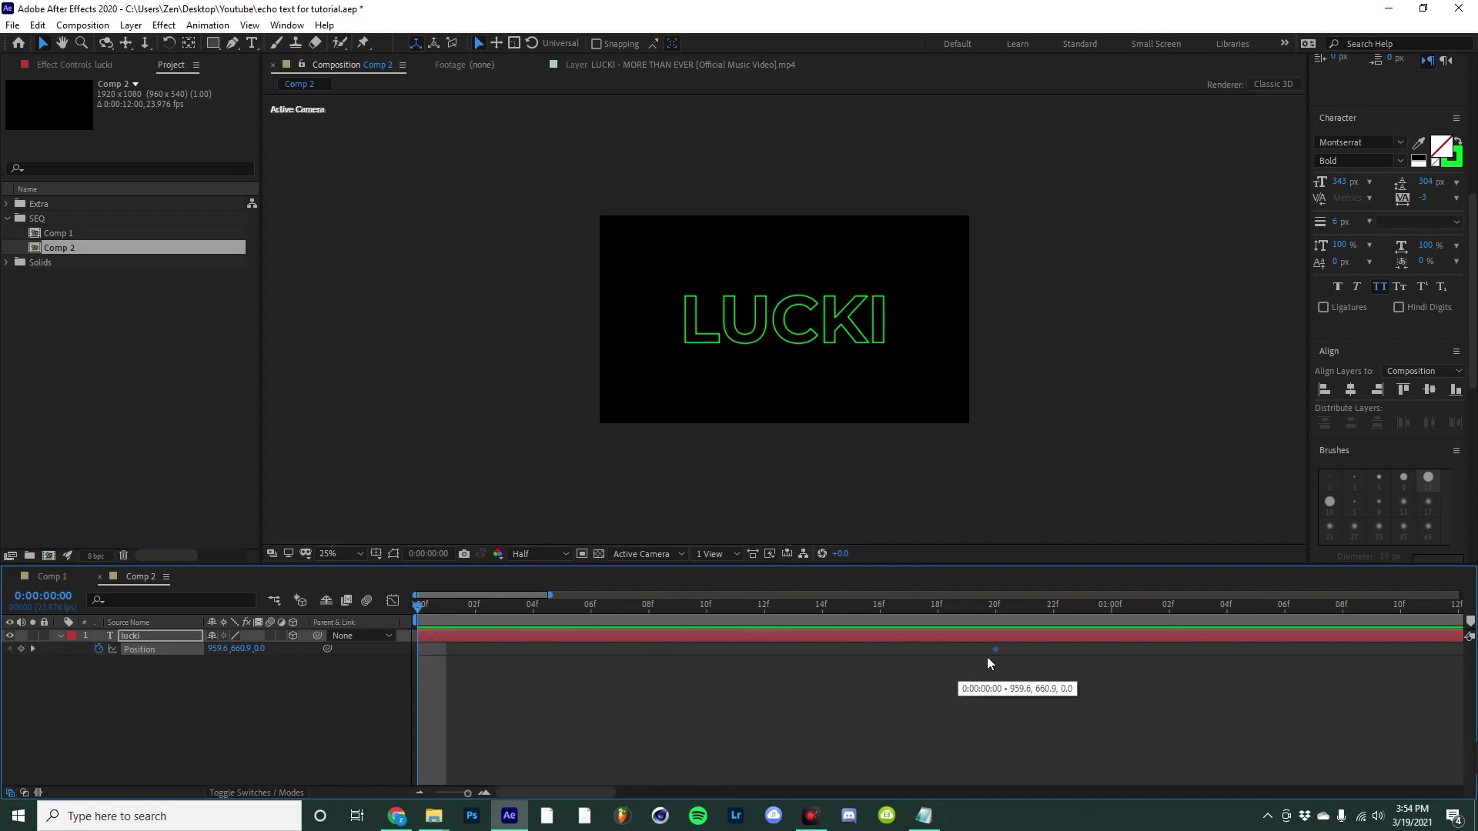
pyautogui.click(987, 659)
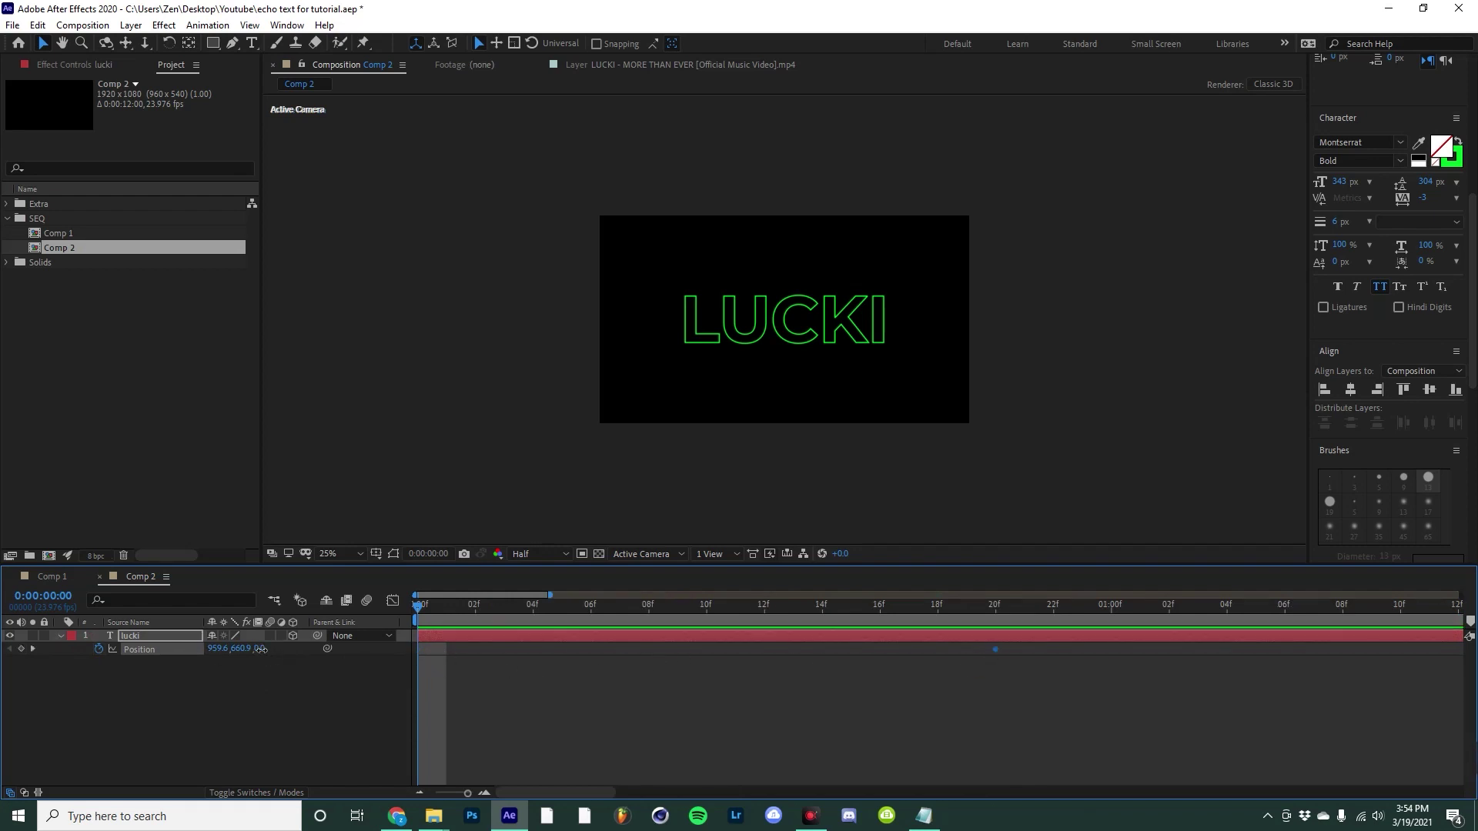
pyautogui.moveTo(261, 649); pyautogui.dragTo(375, 647)
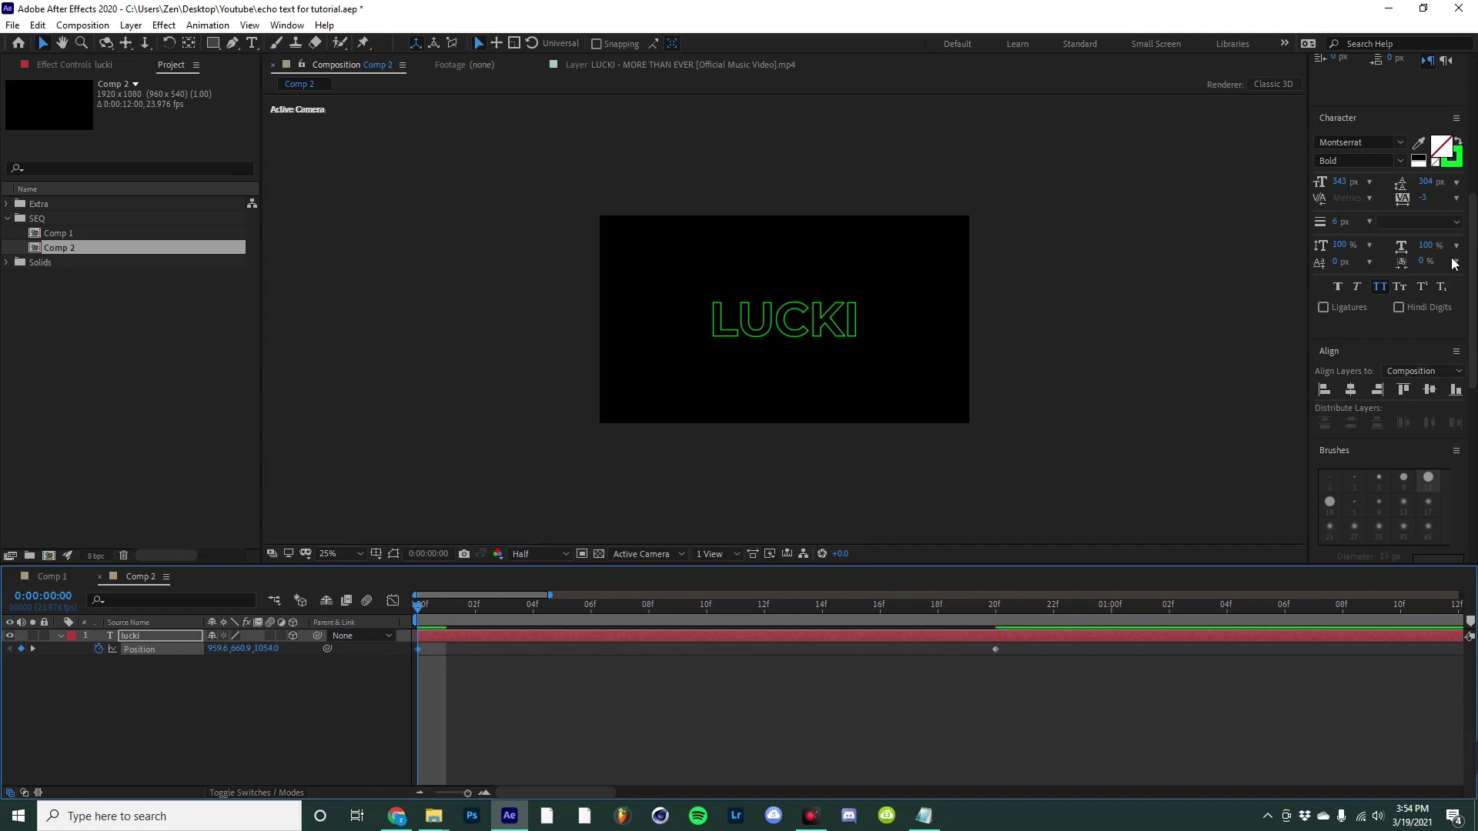
pyautogui.moveTo(1472, 262); pyautogui.dragTo(1465, 131)
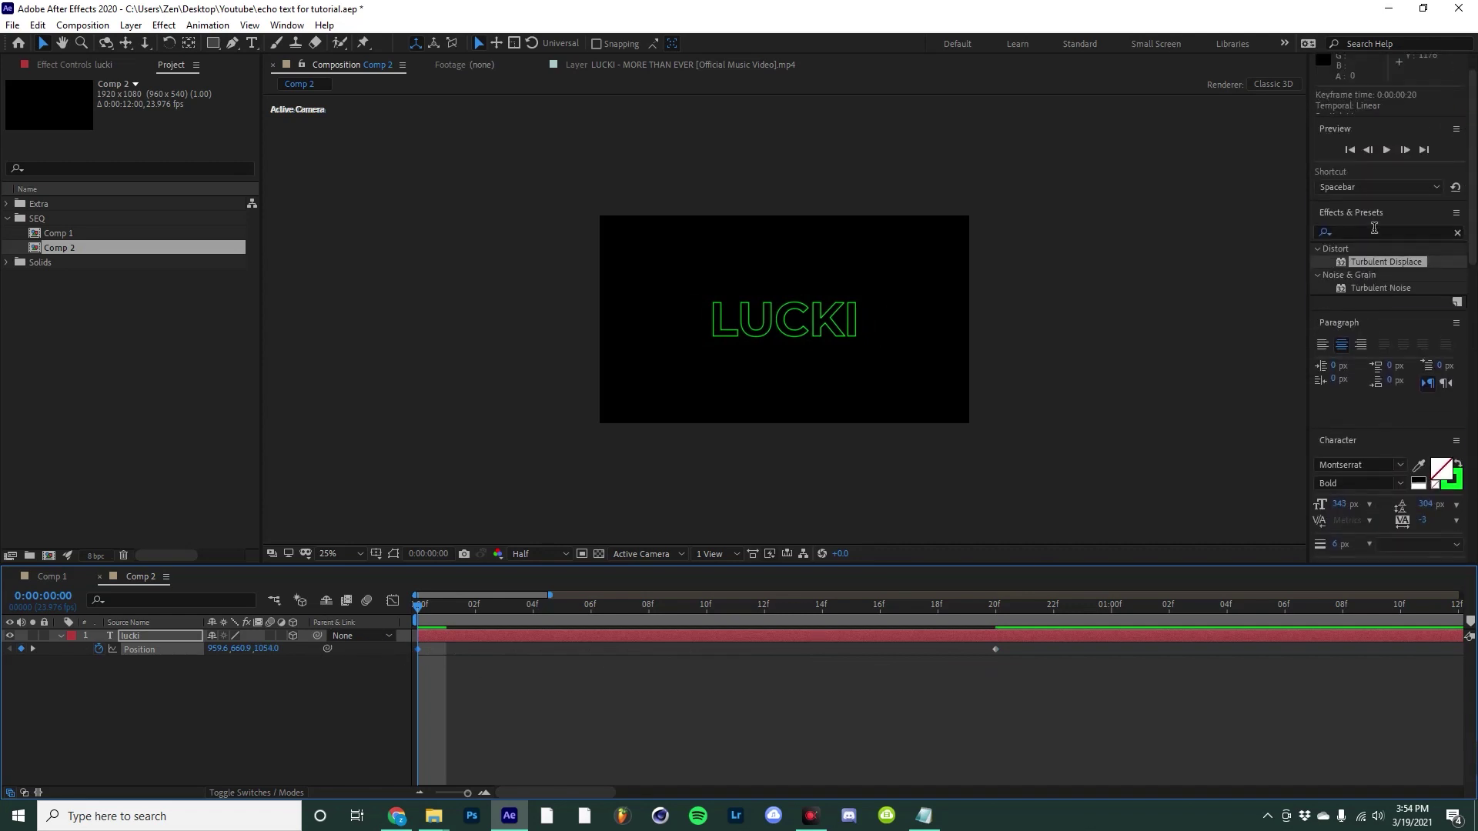
# Apply Echo to LUCKI with 40 echoes, -0.033 s echo time, 0.95 decay and Screen operator
pyautogui.click(1456, 233)
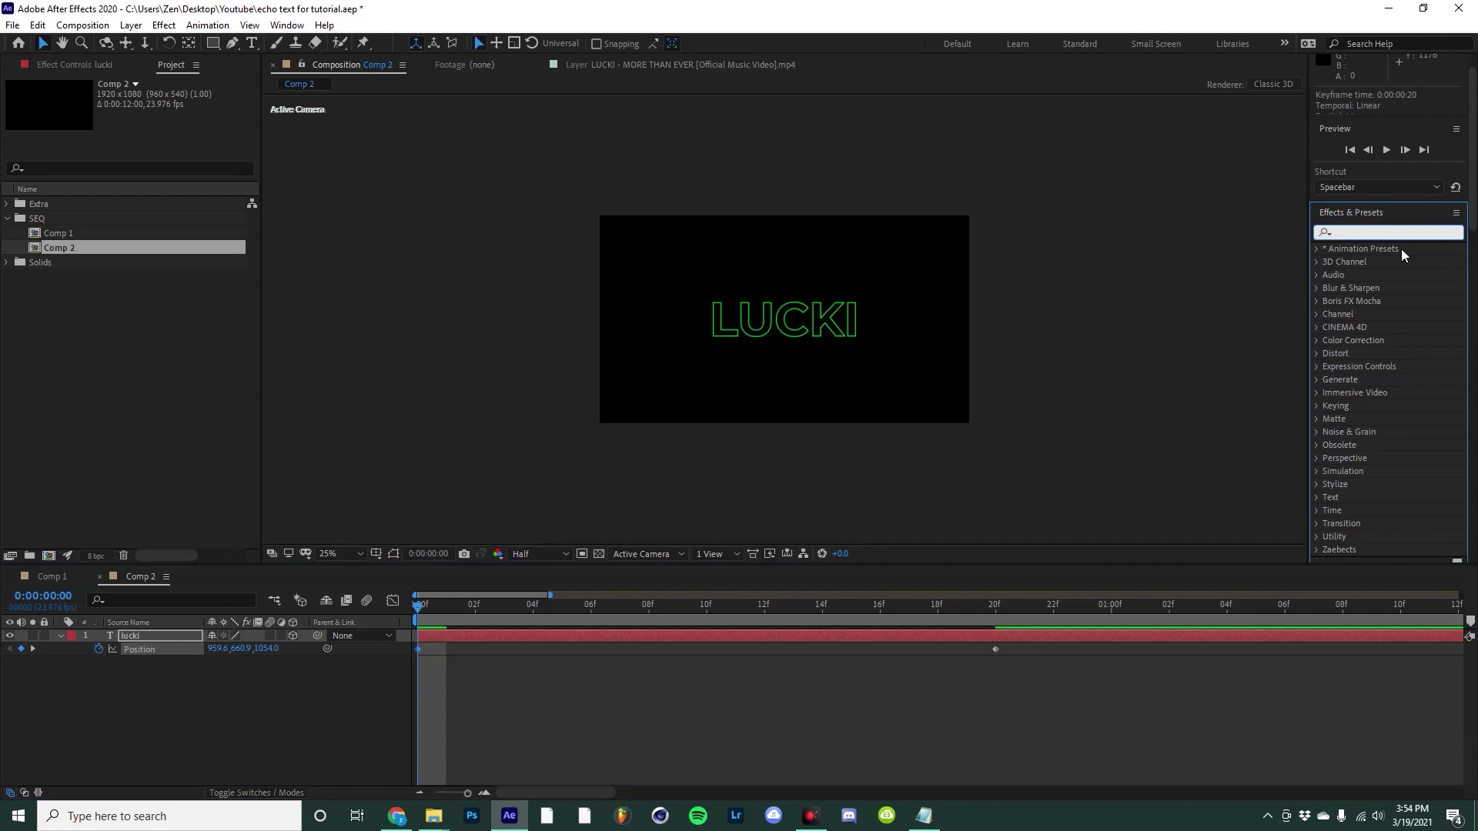
pyautogui.write('echo')
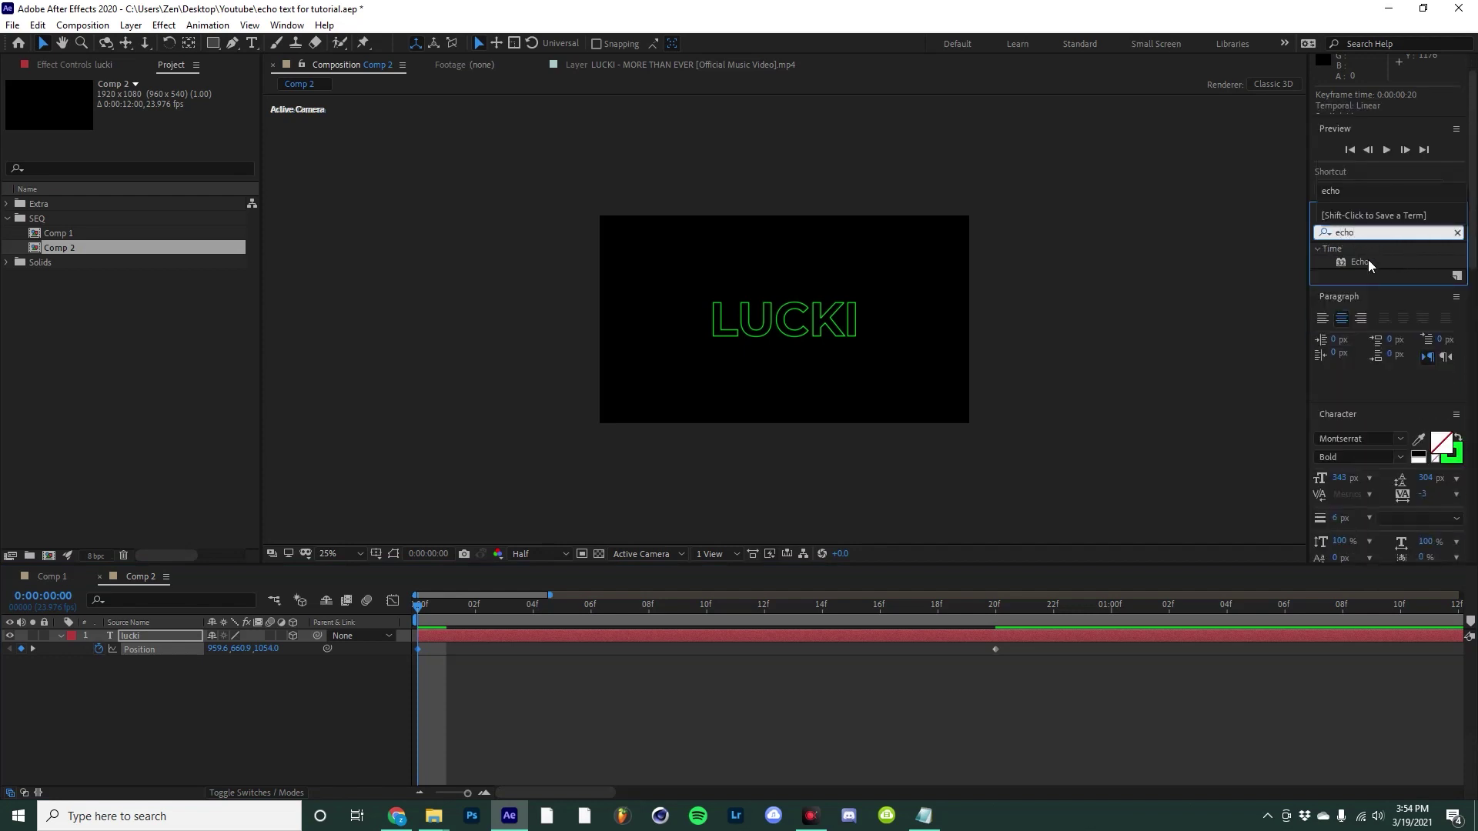
pyautogui.moveTo(1369, 266); pyautogui.dragTo(171, 643)
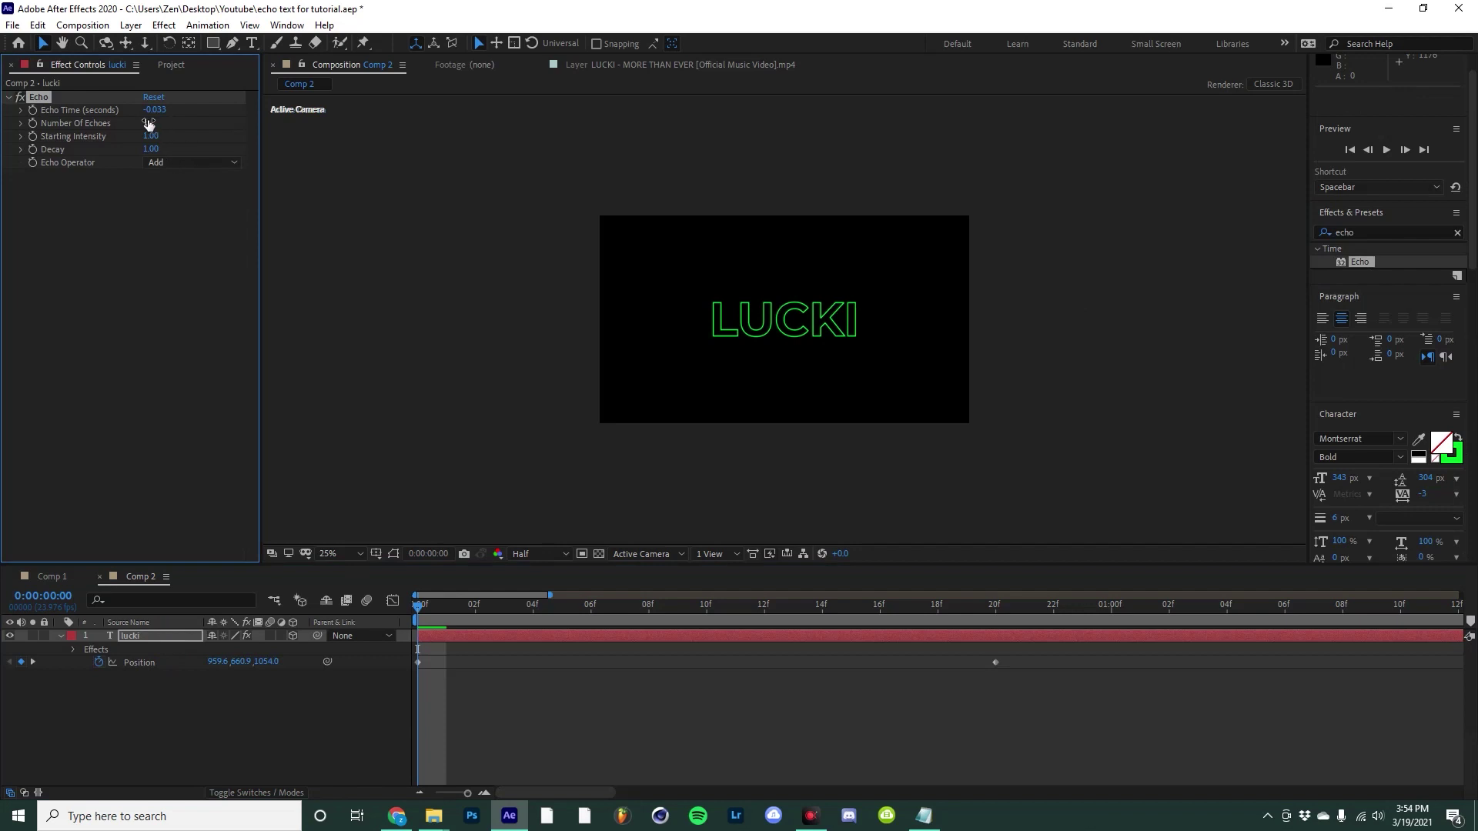
pyautogui.click(147, 123)
pyautogui.press('Return')
pyautogui.click(157, 150)
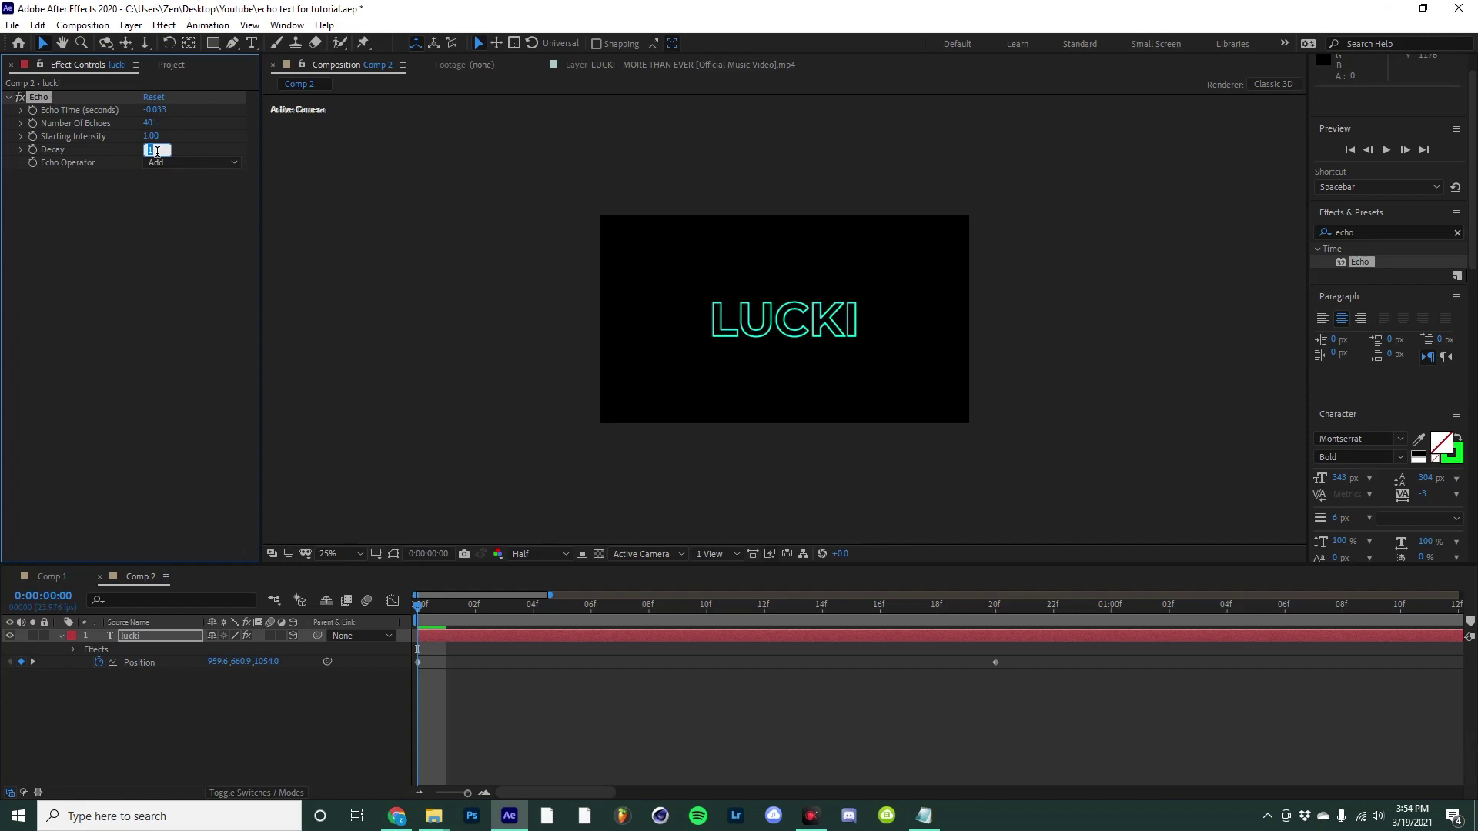
pyautogui.press('Return')
pyautogui.click(182, 161)
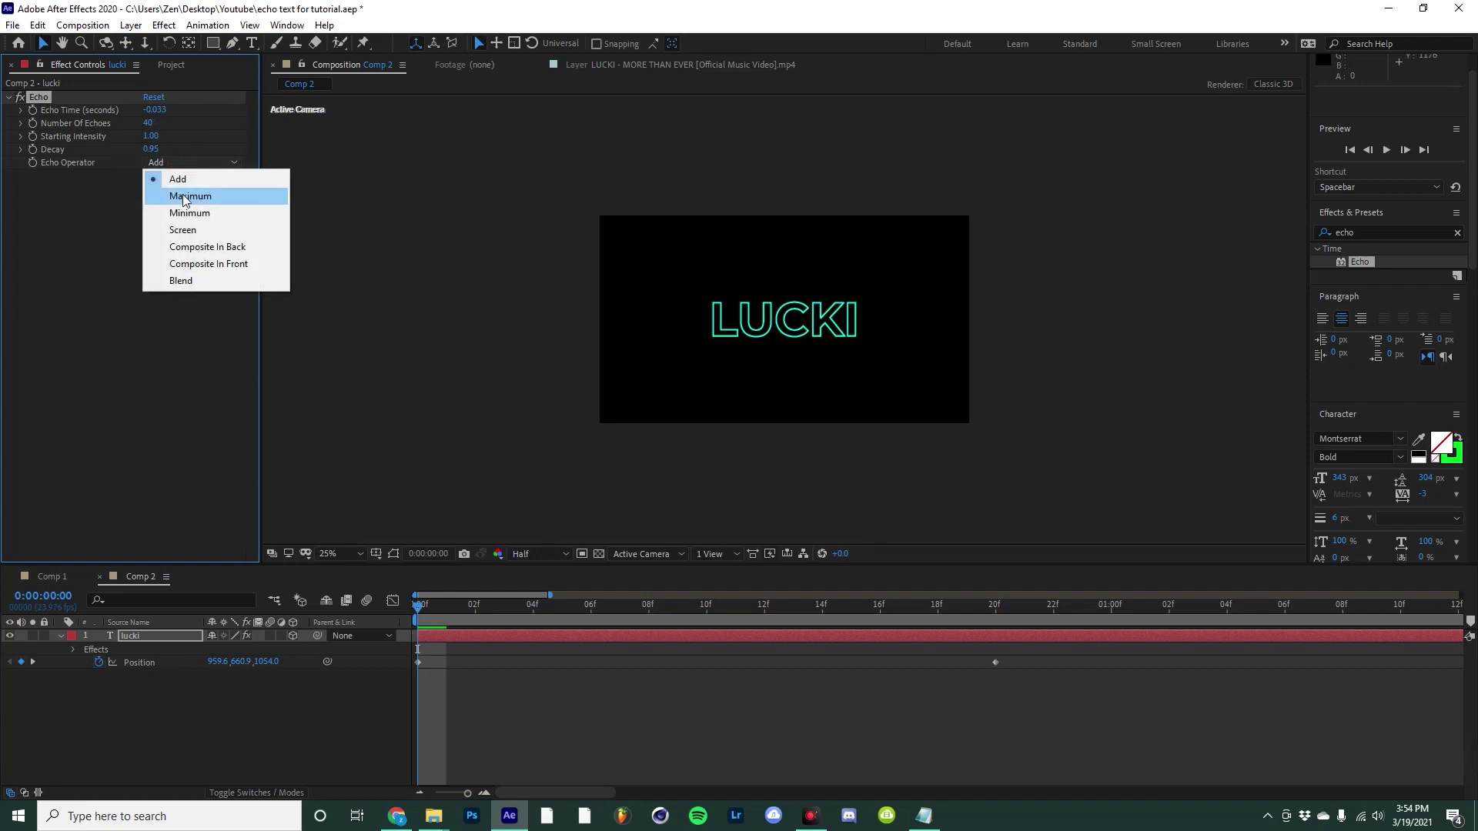
pyautogui.click(185, 232)
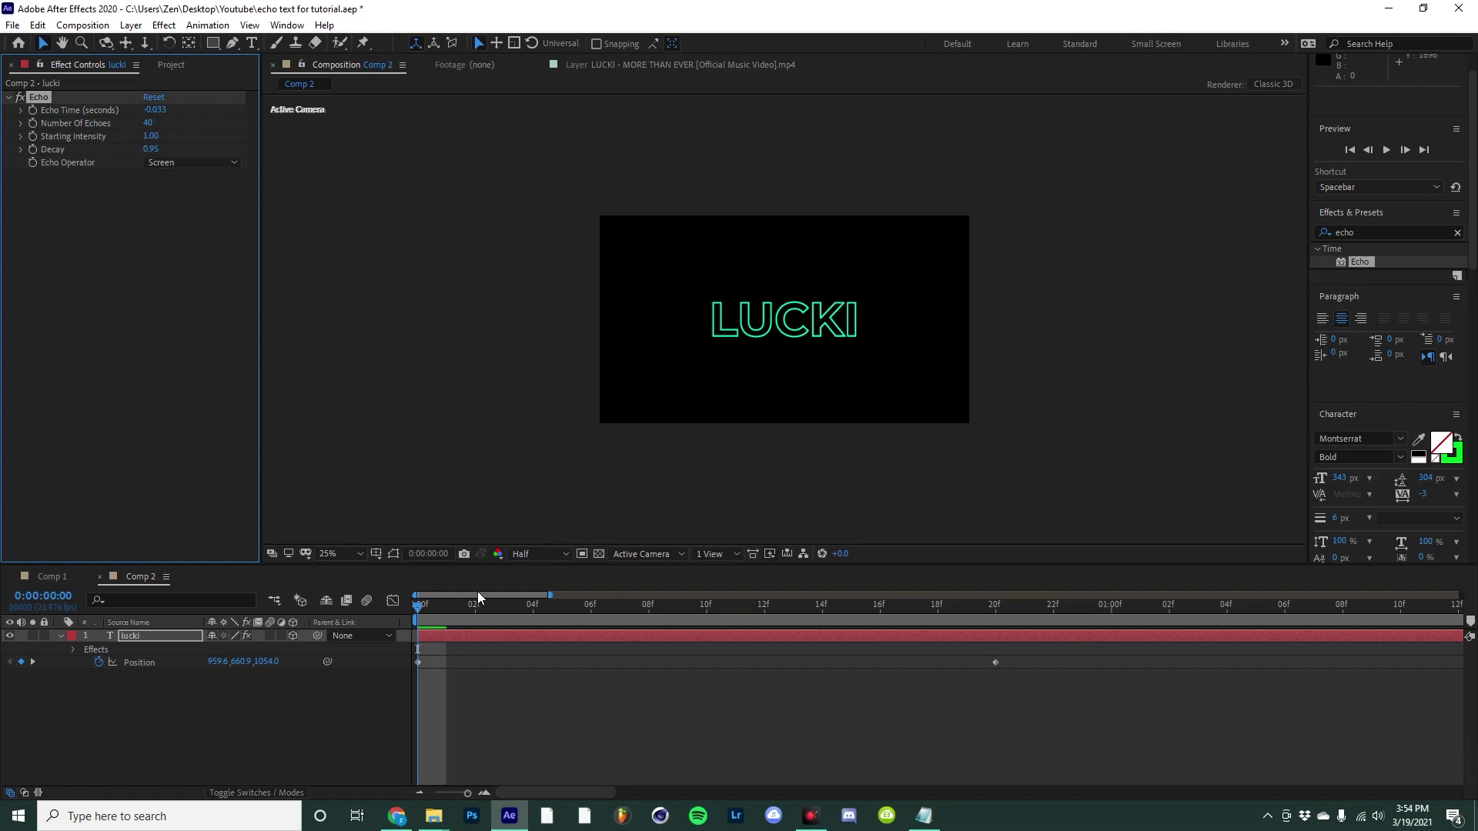
# Preview the echo trail animation, replaying from around frame 7
pyautogui.press('space')
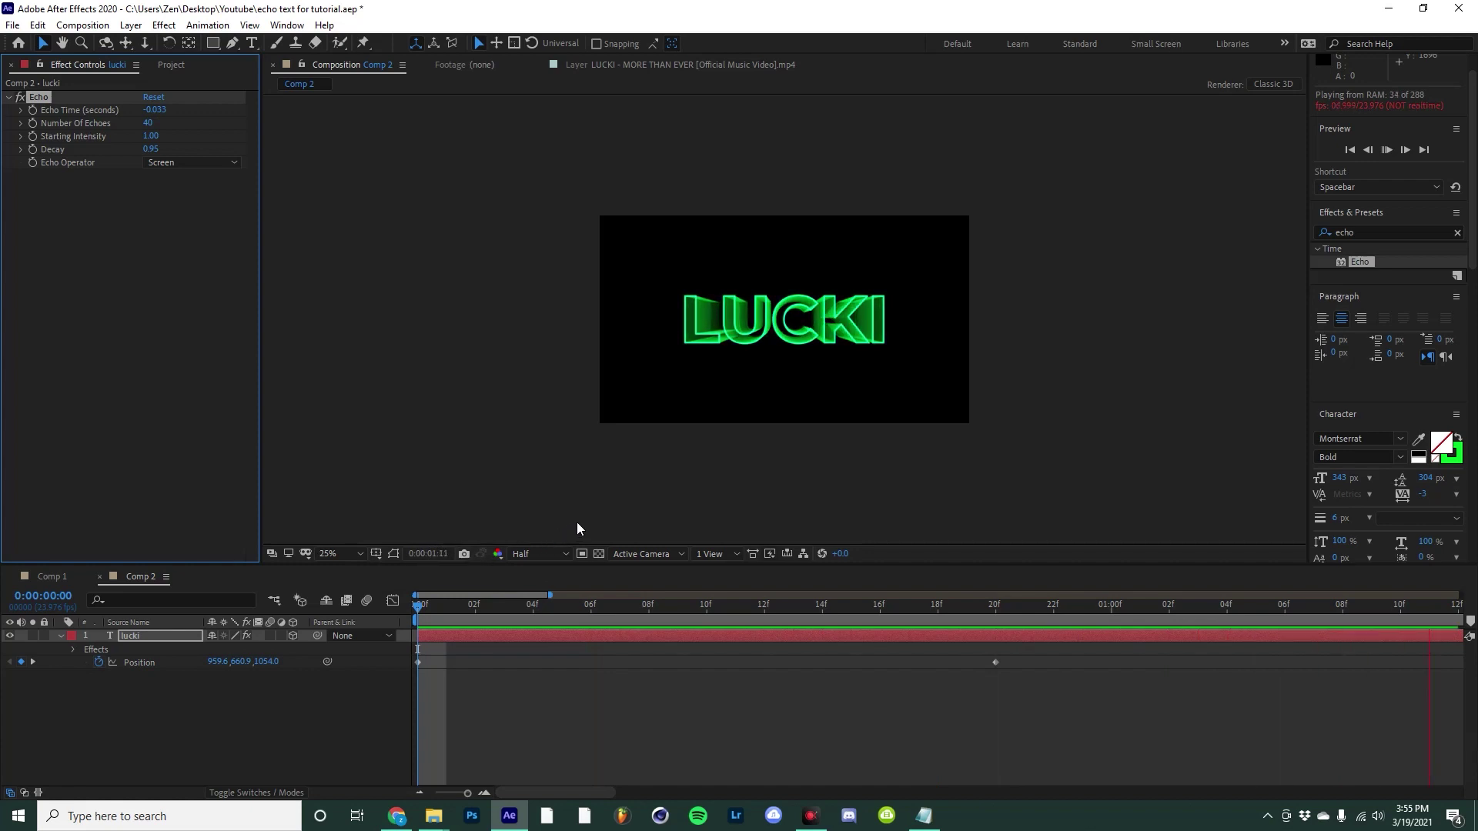
pyautogui.press('space')
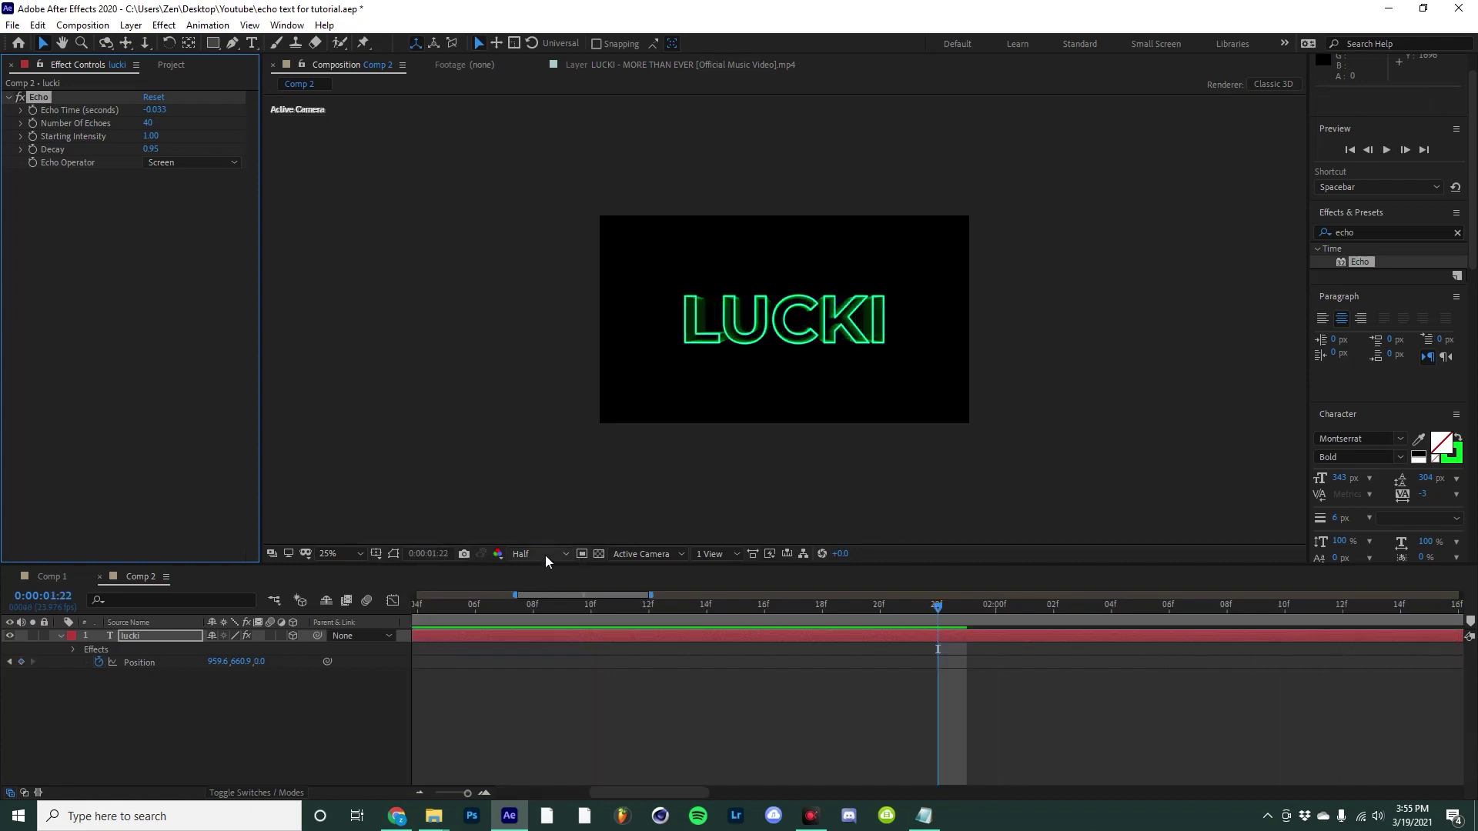
pyautogui.moveTo(612, 607); pyautogui.dragTo(342, 613)
pyautogui.keyDown('alt'); pyautogui.scroll(-5, 428, 618); pyautogui.keyUp('alt')
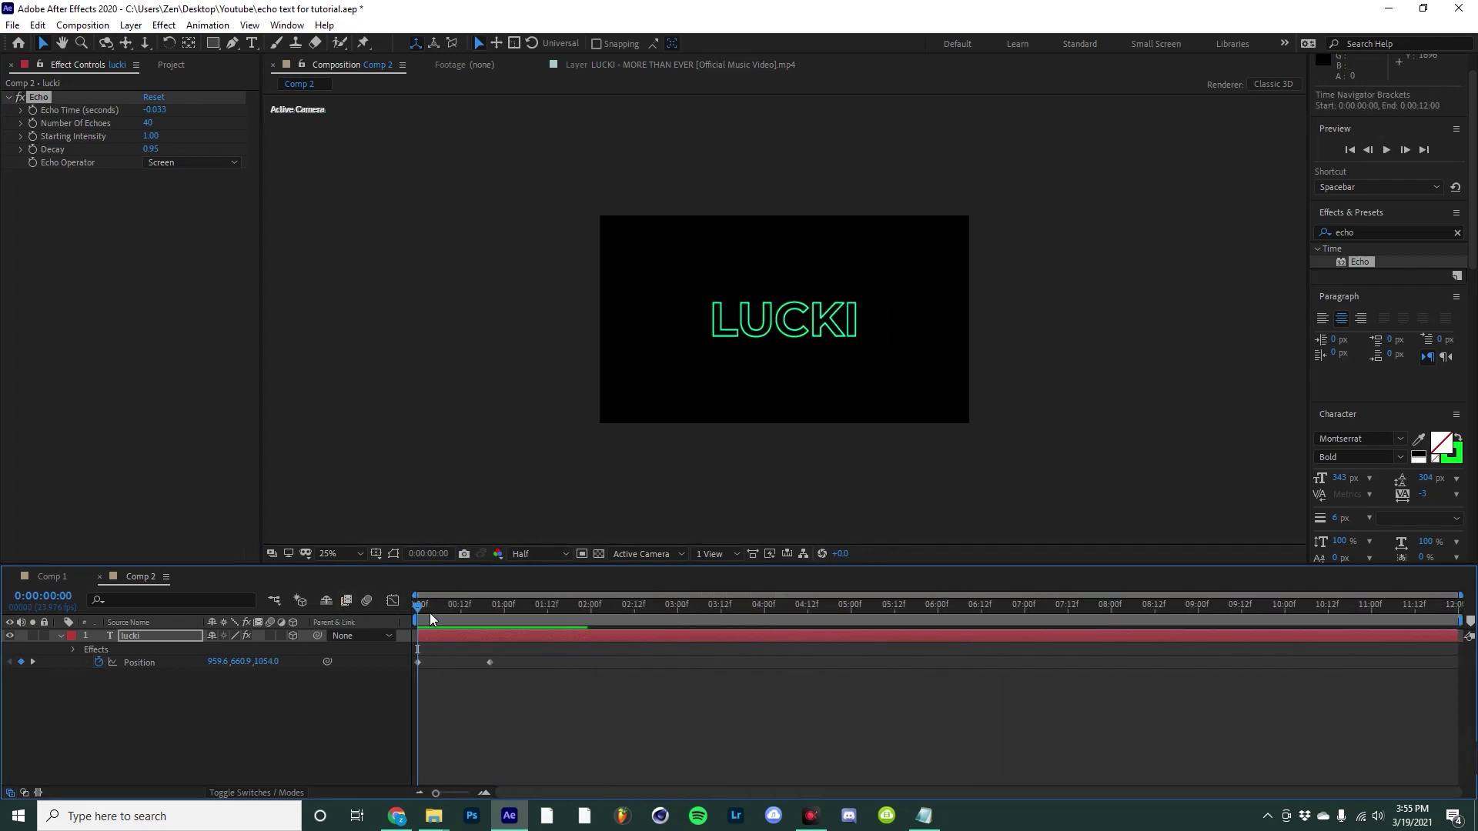
pyautogui.press('space')
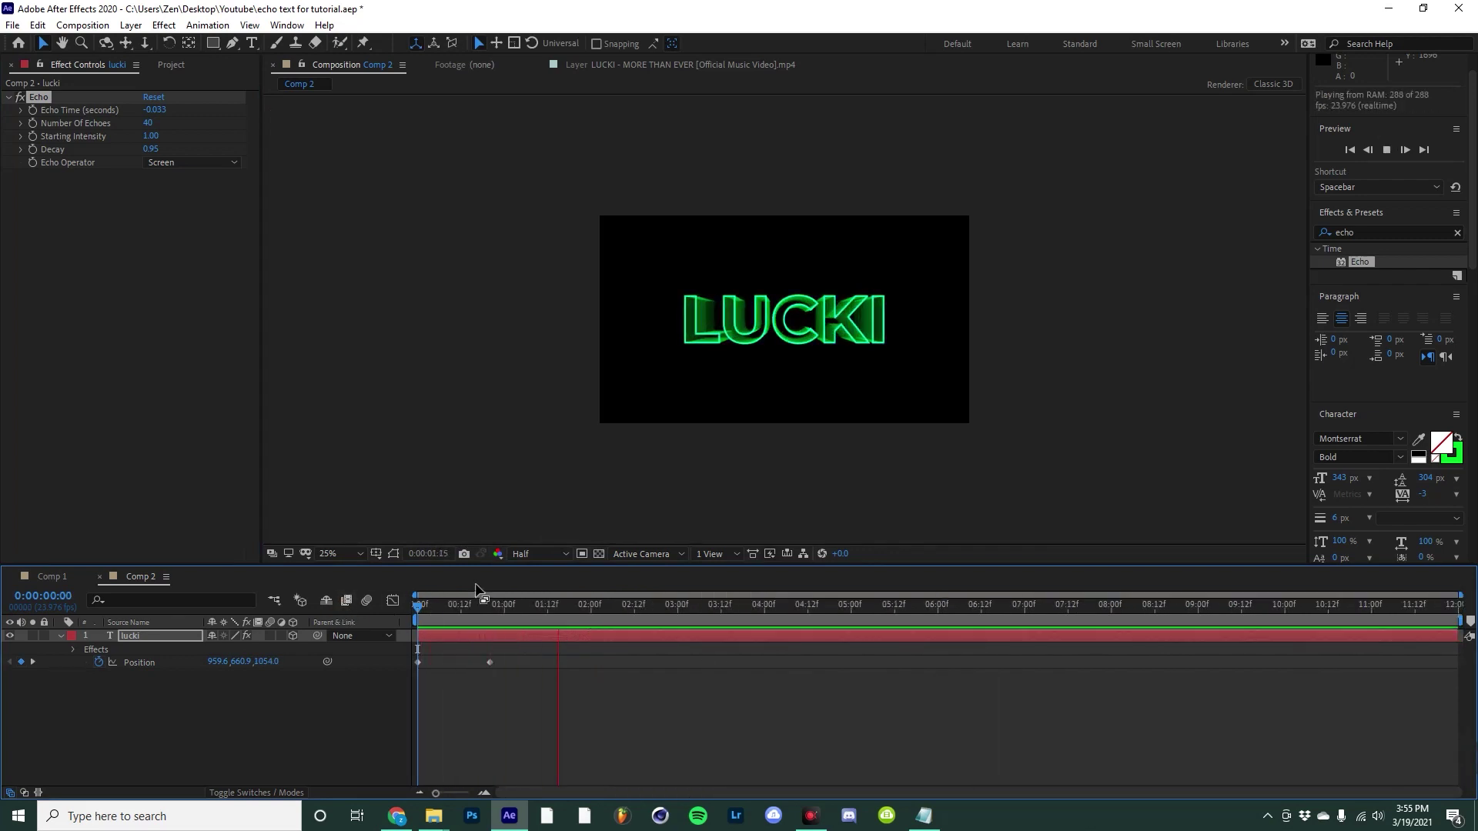
pyautogui.press('space')
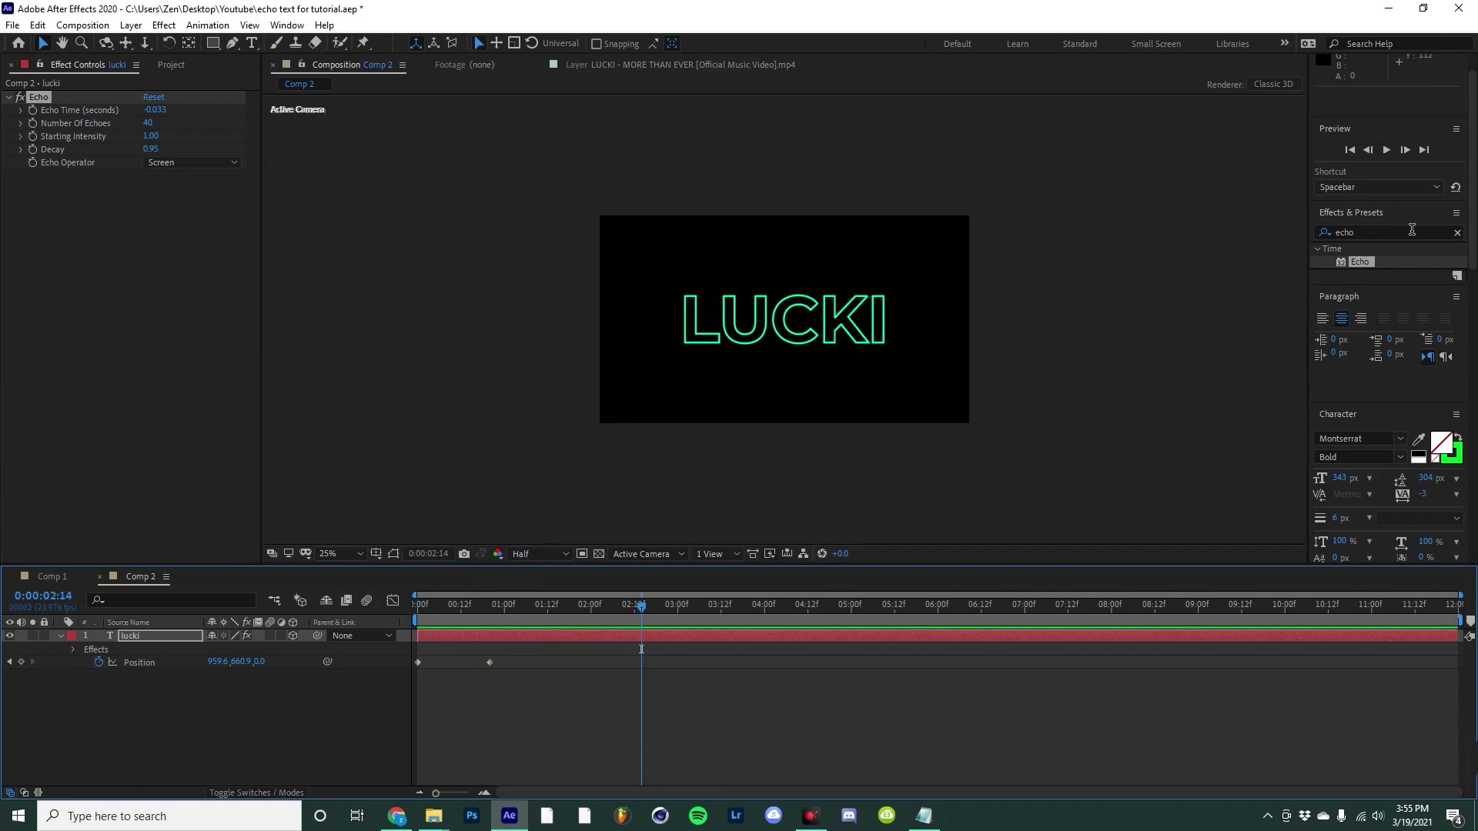
# Apply Colorama to the LUCKI layer and expand its Input Phase settings
pyautogui.click(1412, 230)
pyautogui.click(1457, 233)
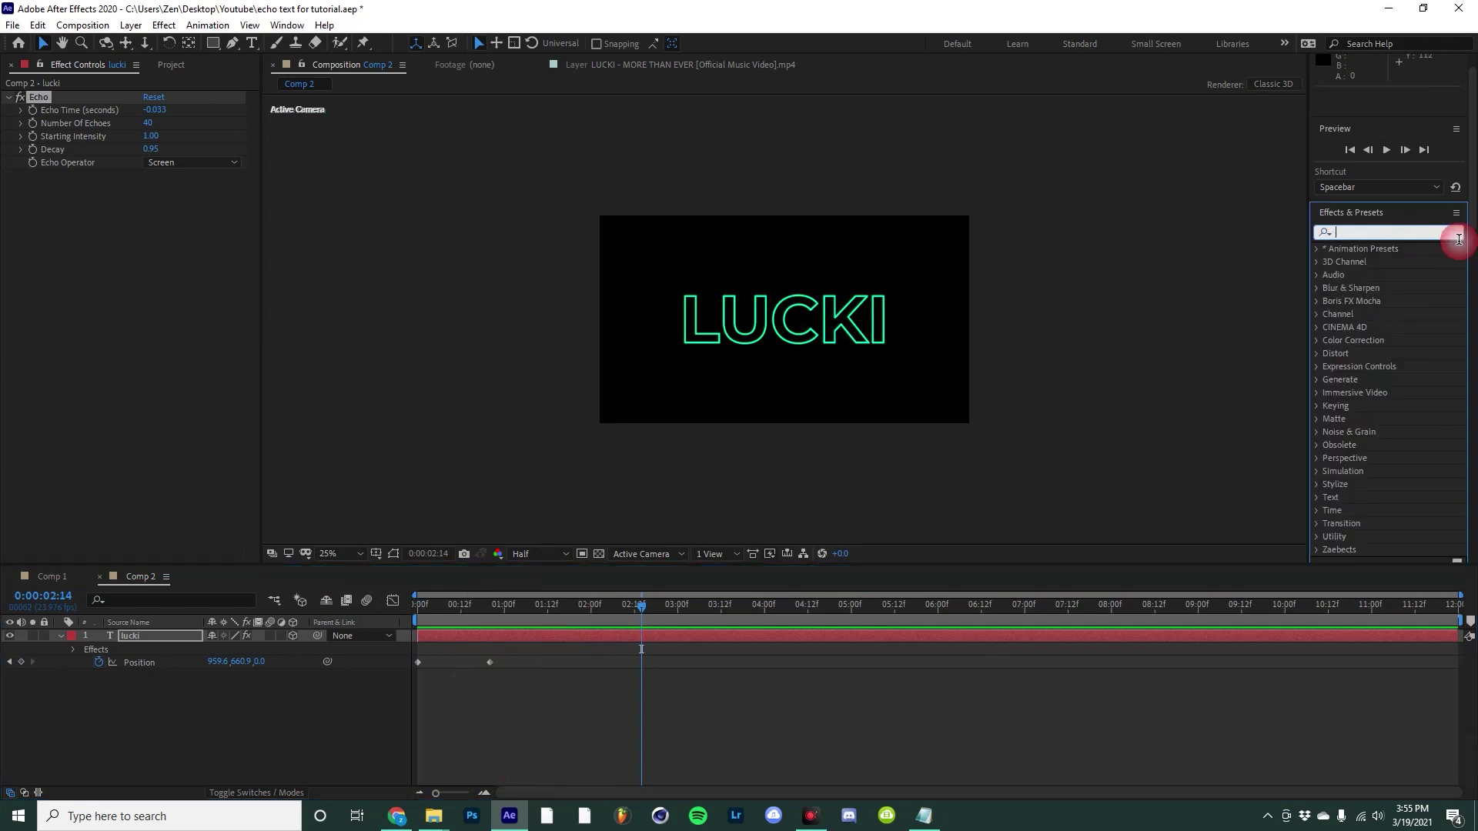
pyautogui.write('coloro')
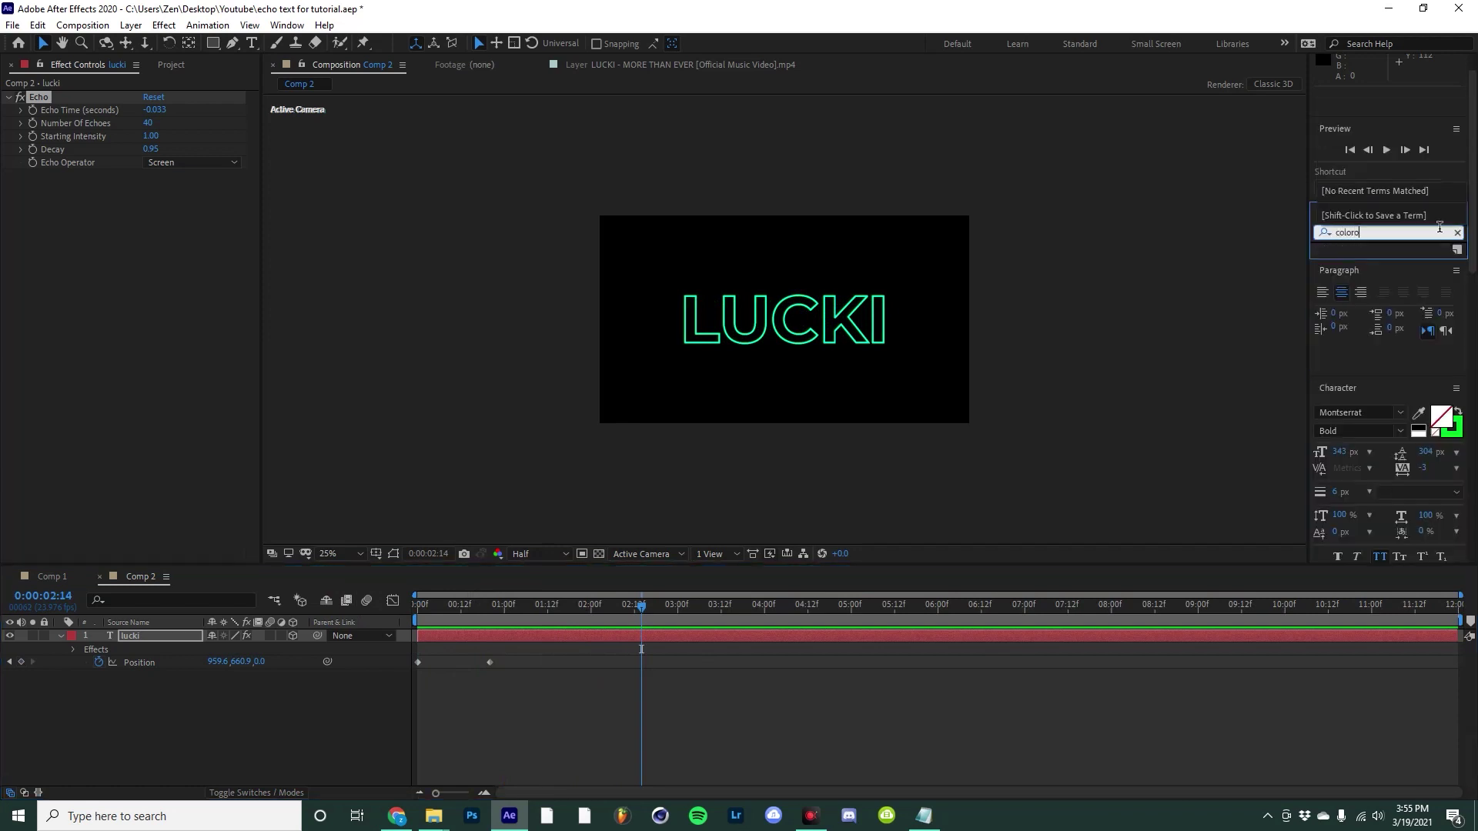
pyautogui.press('BackSpace')
pyautogui.scroll(-5, 1415, 400)
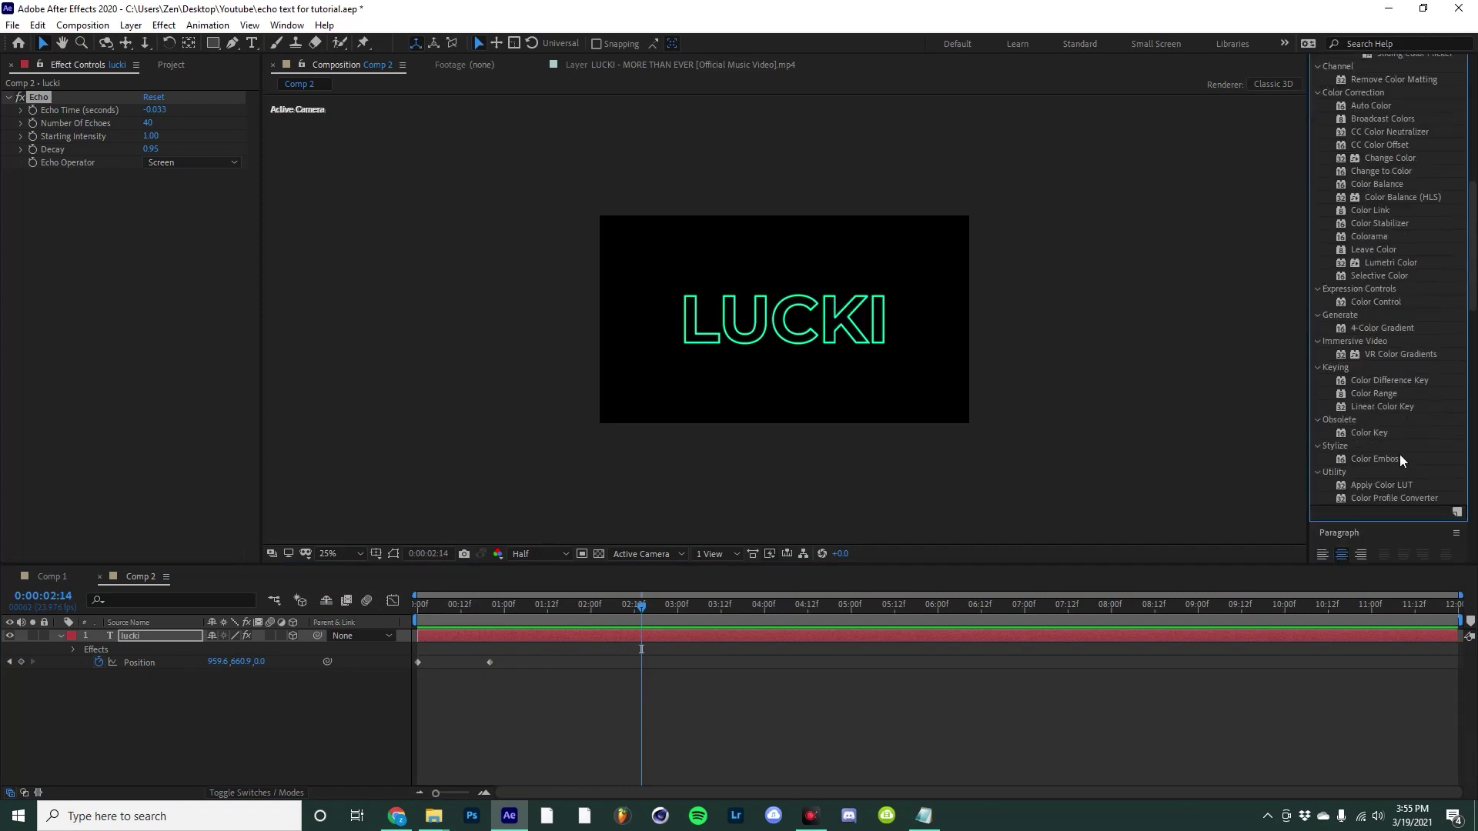
pyautogui.write('a')
pyautogui.moveTo(1369, 301); pyautogui.dragTo(148, 657)
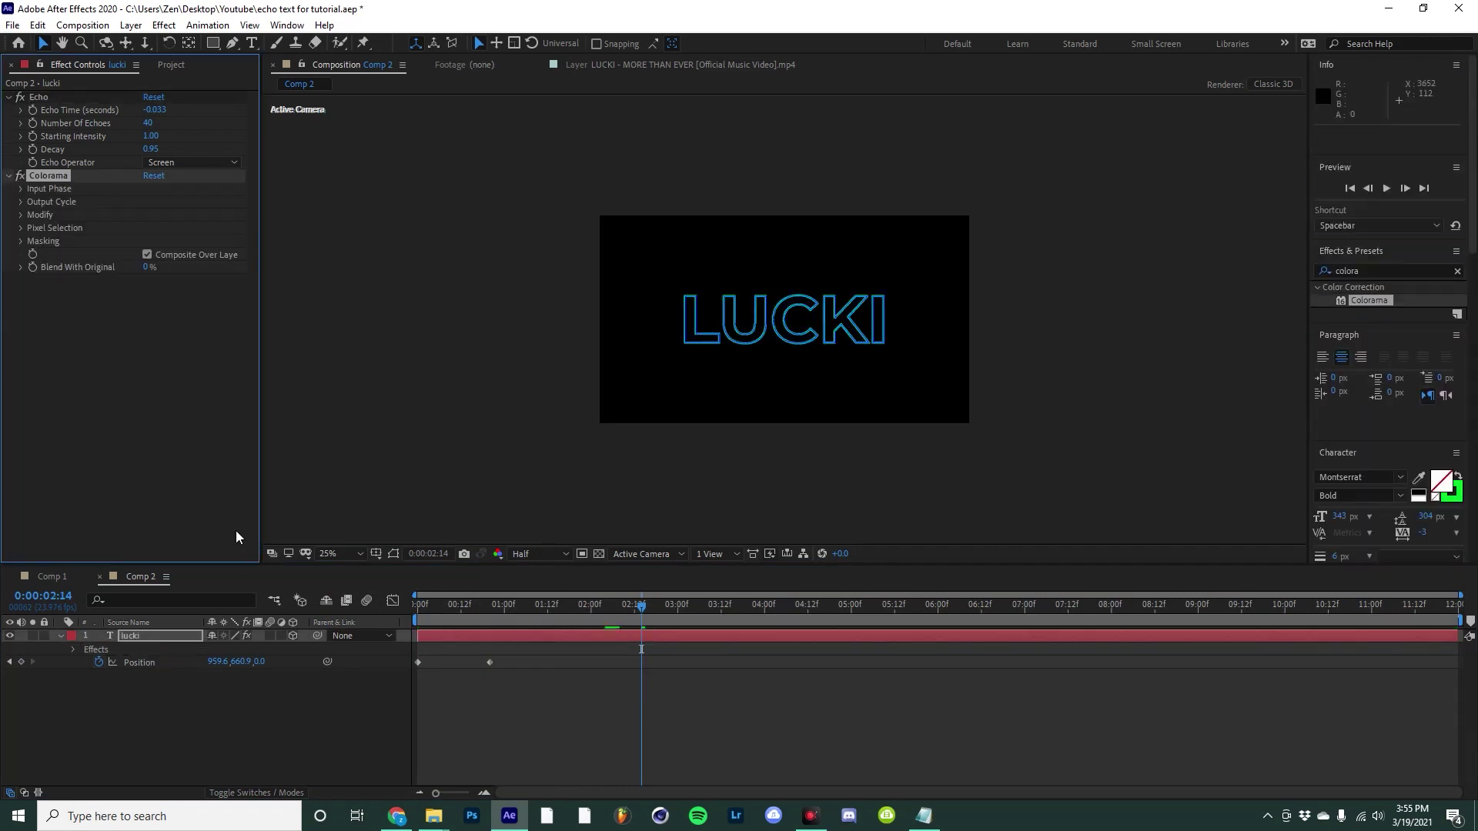
pyautogui.click(20, 189)
# Set Colorama's Phase Shift to 0x+134° at frame 20, tinting the text purple
pyautogui.click(576, 624)
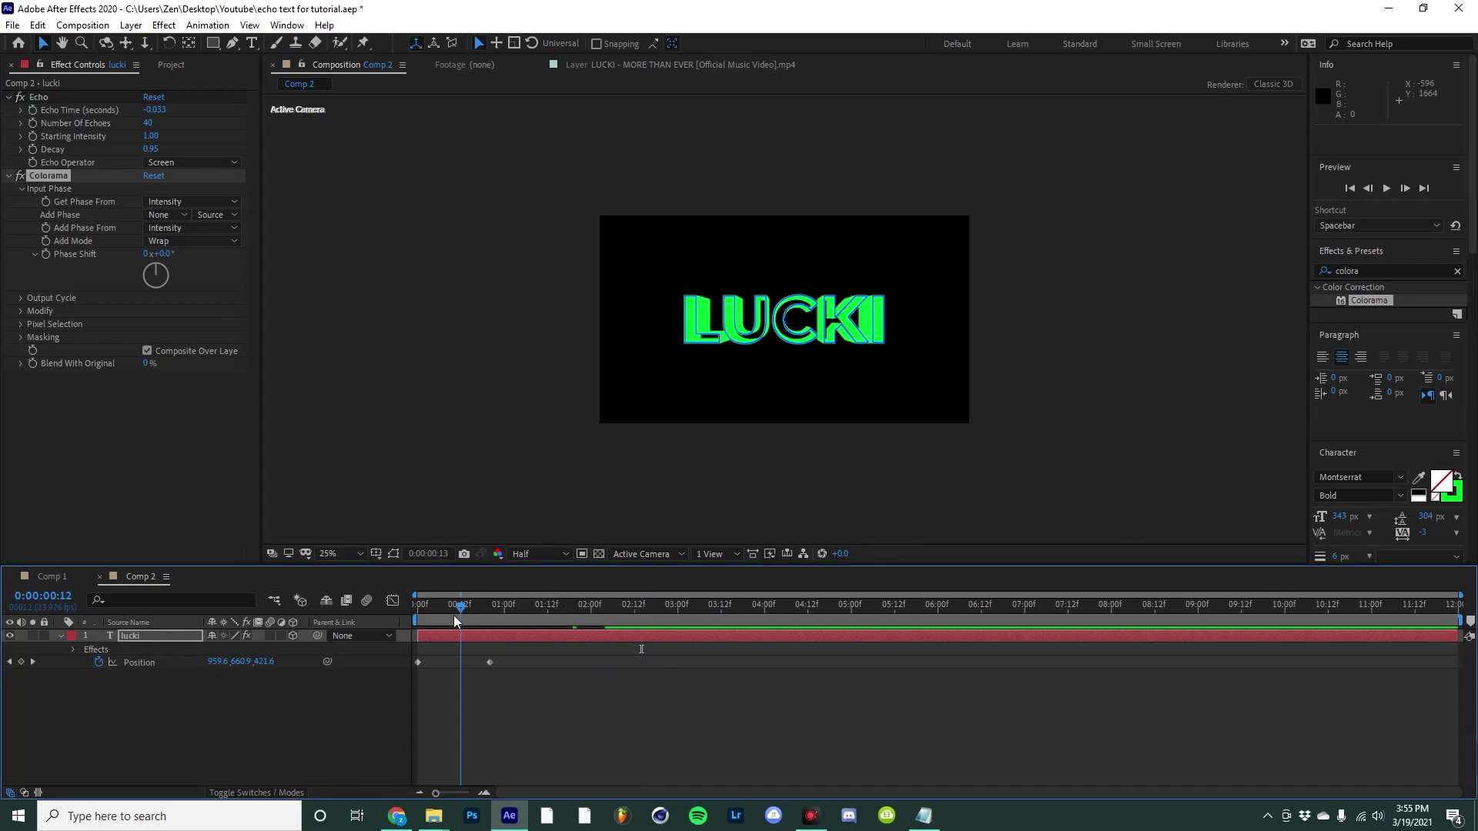
pyautogui.press('Home')
pyautogui.press(';')
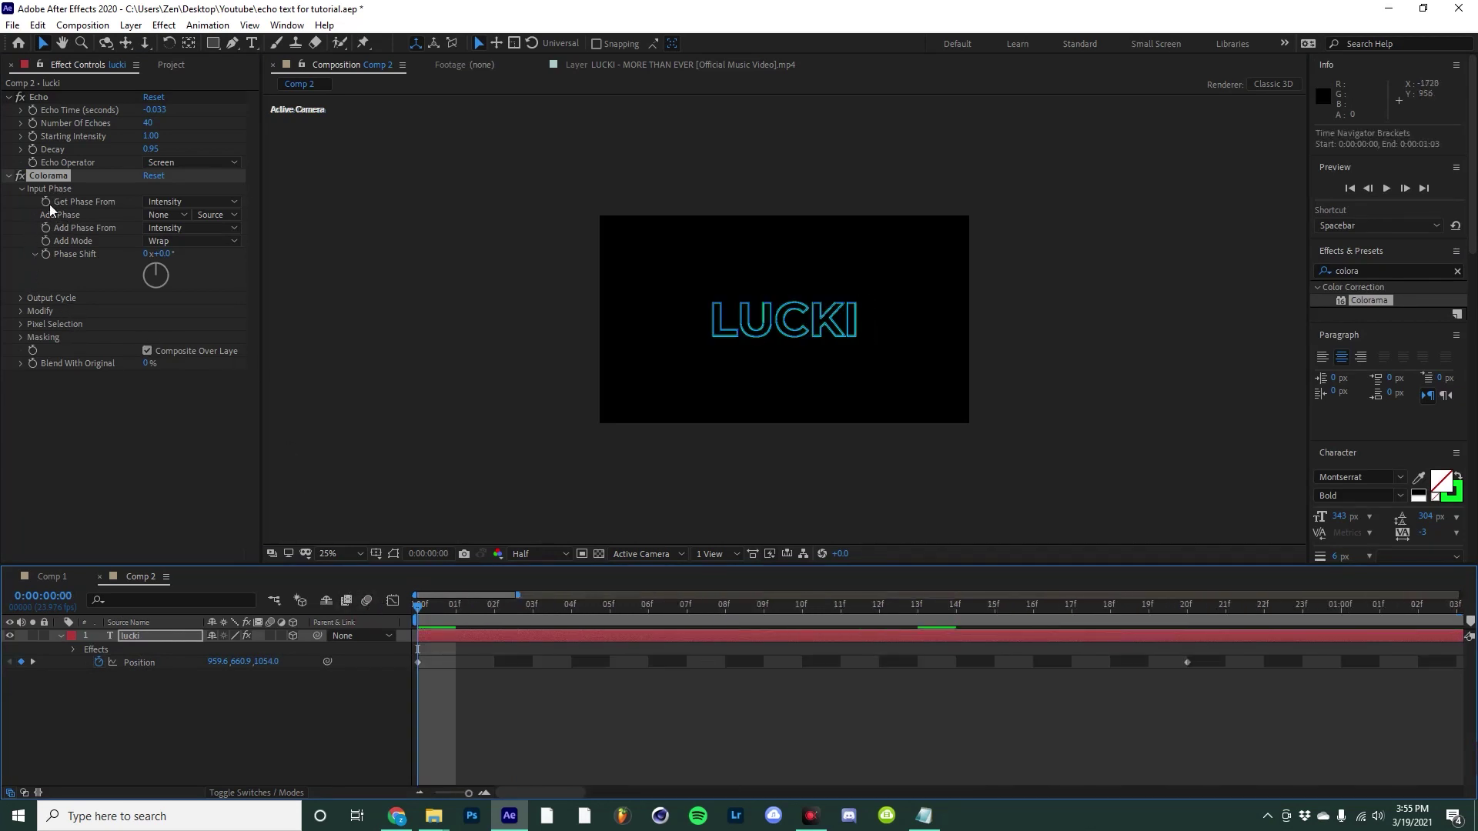
pyautogui.click(47, 252)
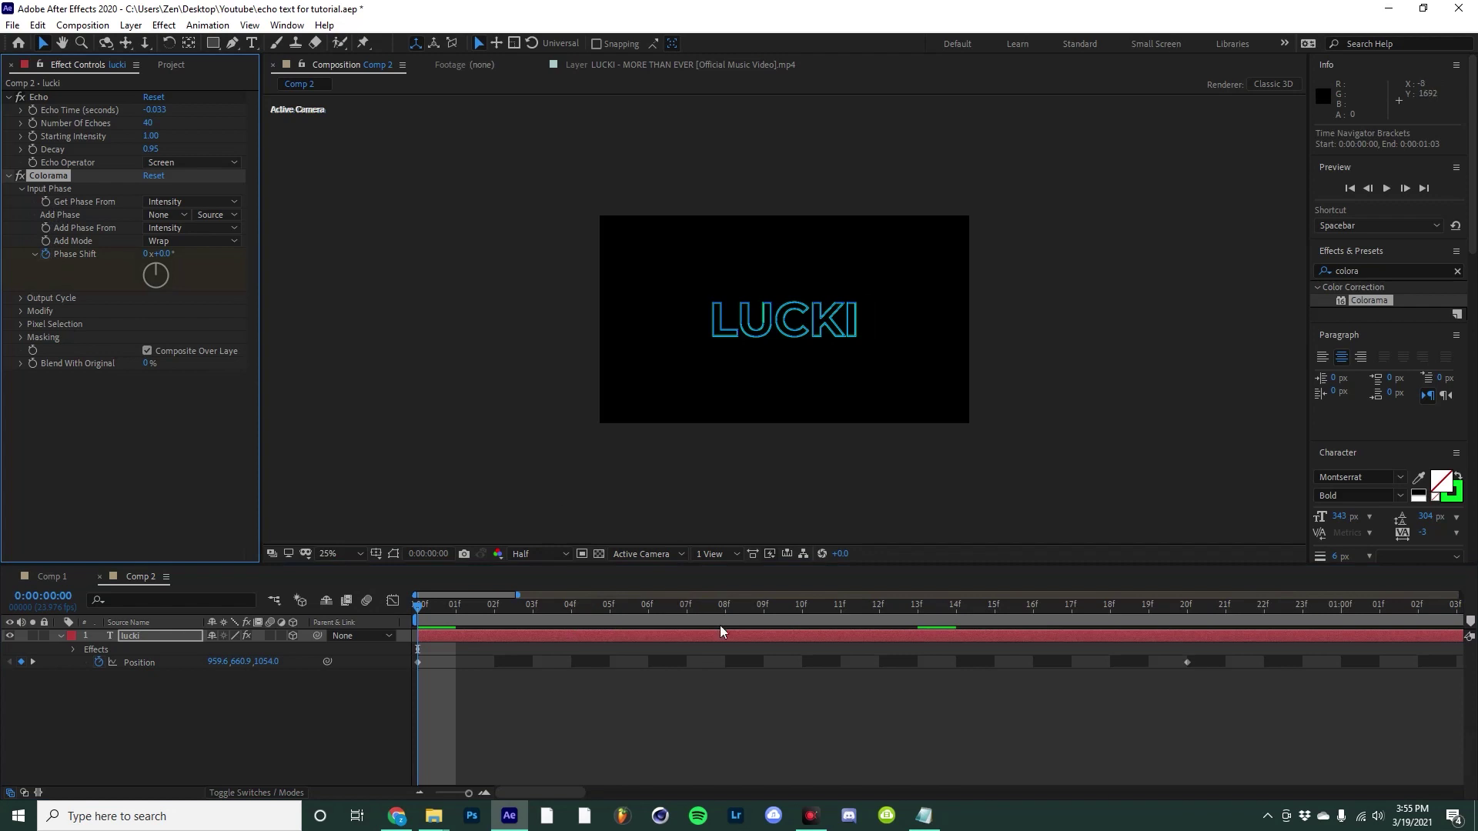
pyautogui.press('-')
pyautogui.click(802, 621)
pyautogui.moveTo(164, 279); pyautogui.dragTo(174, 286)
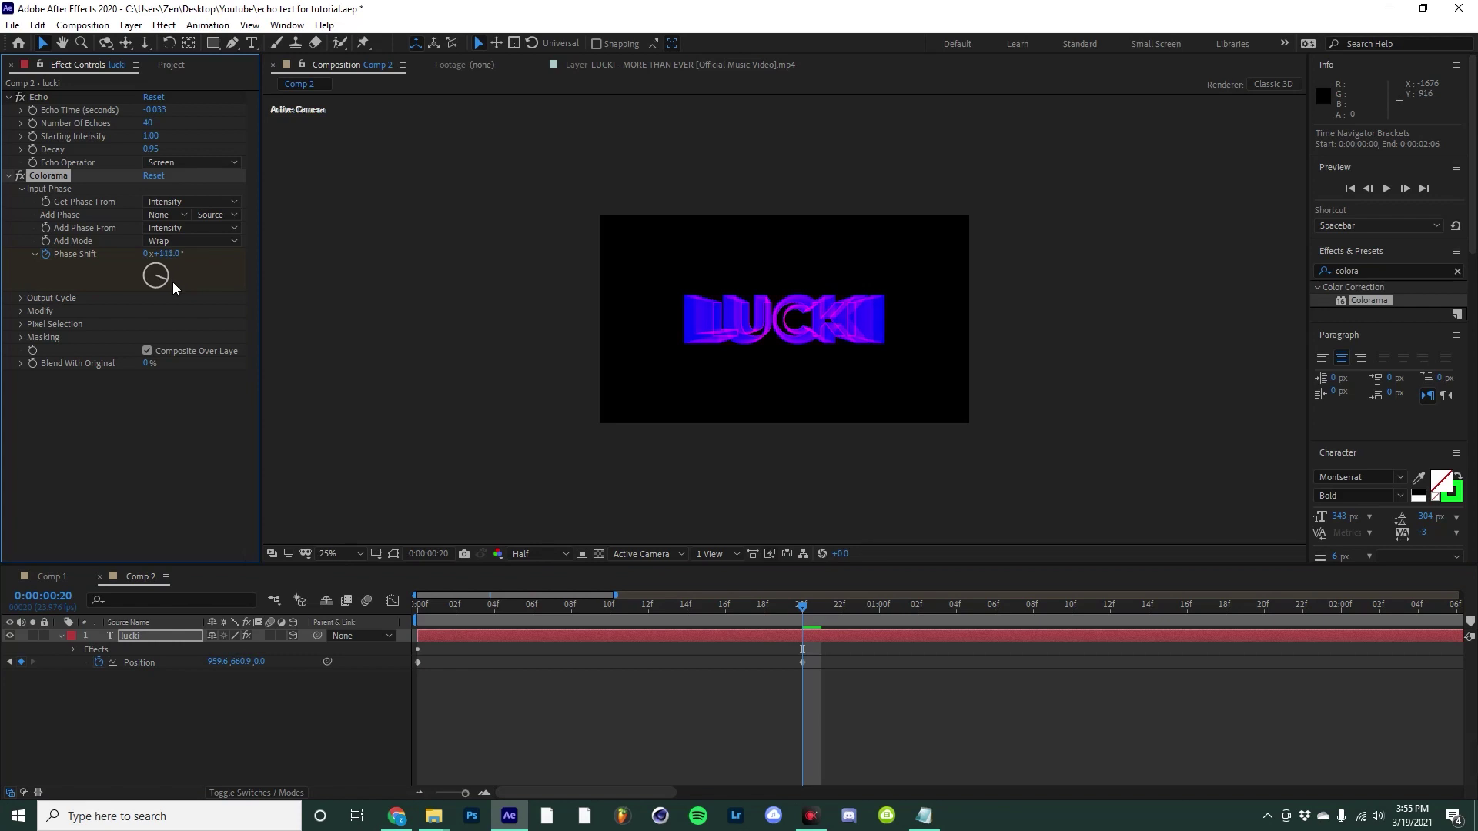
pyautogui.moveTo(173, 291); pyautogui.dragTo(171, 296)
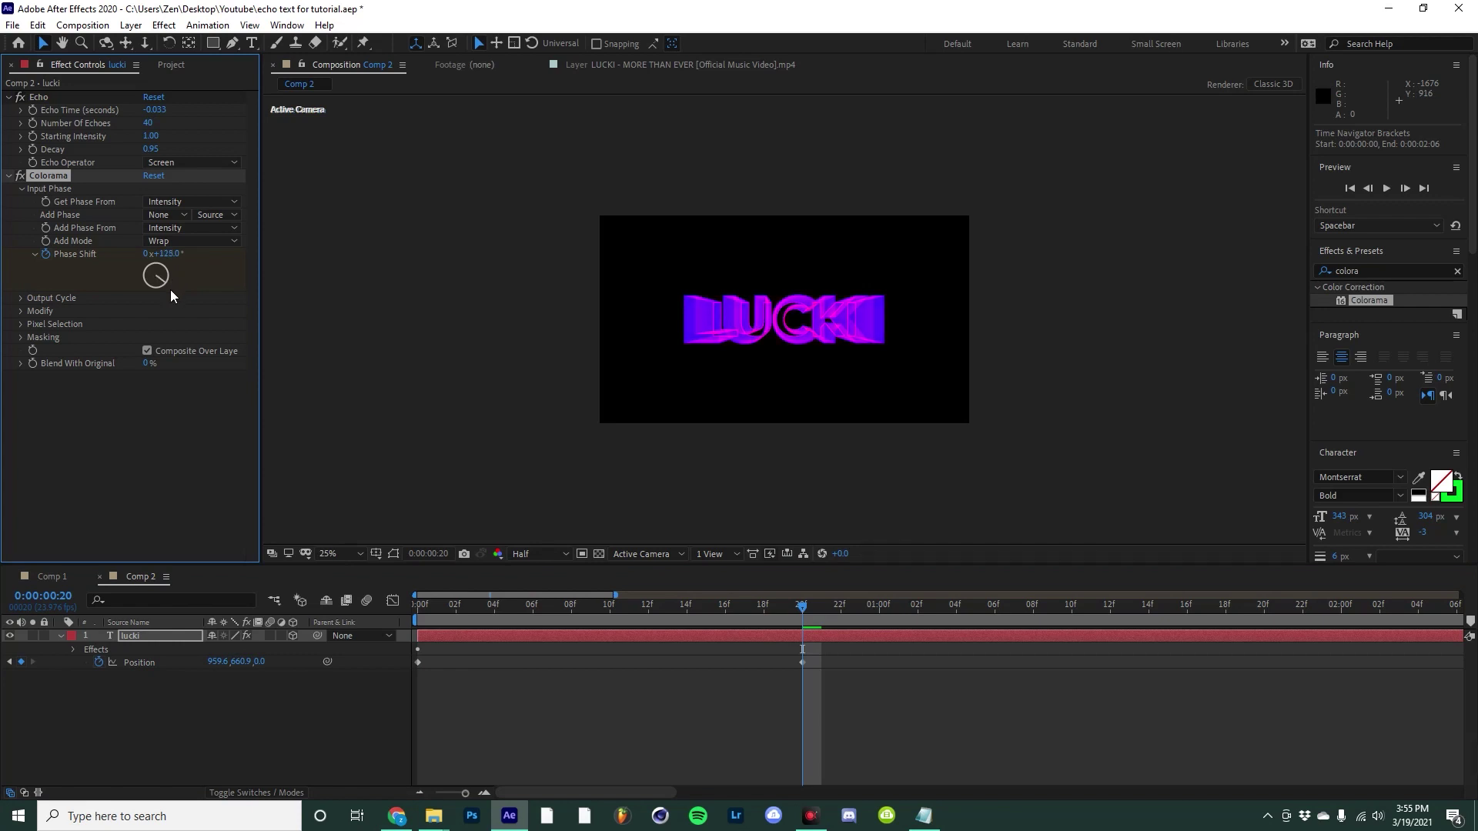
# Preview the colour-shifted animation and return to frame 20
pyautogui.click(373, 620)
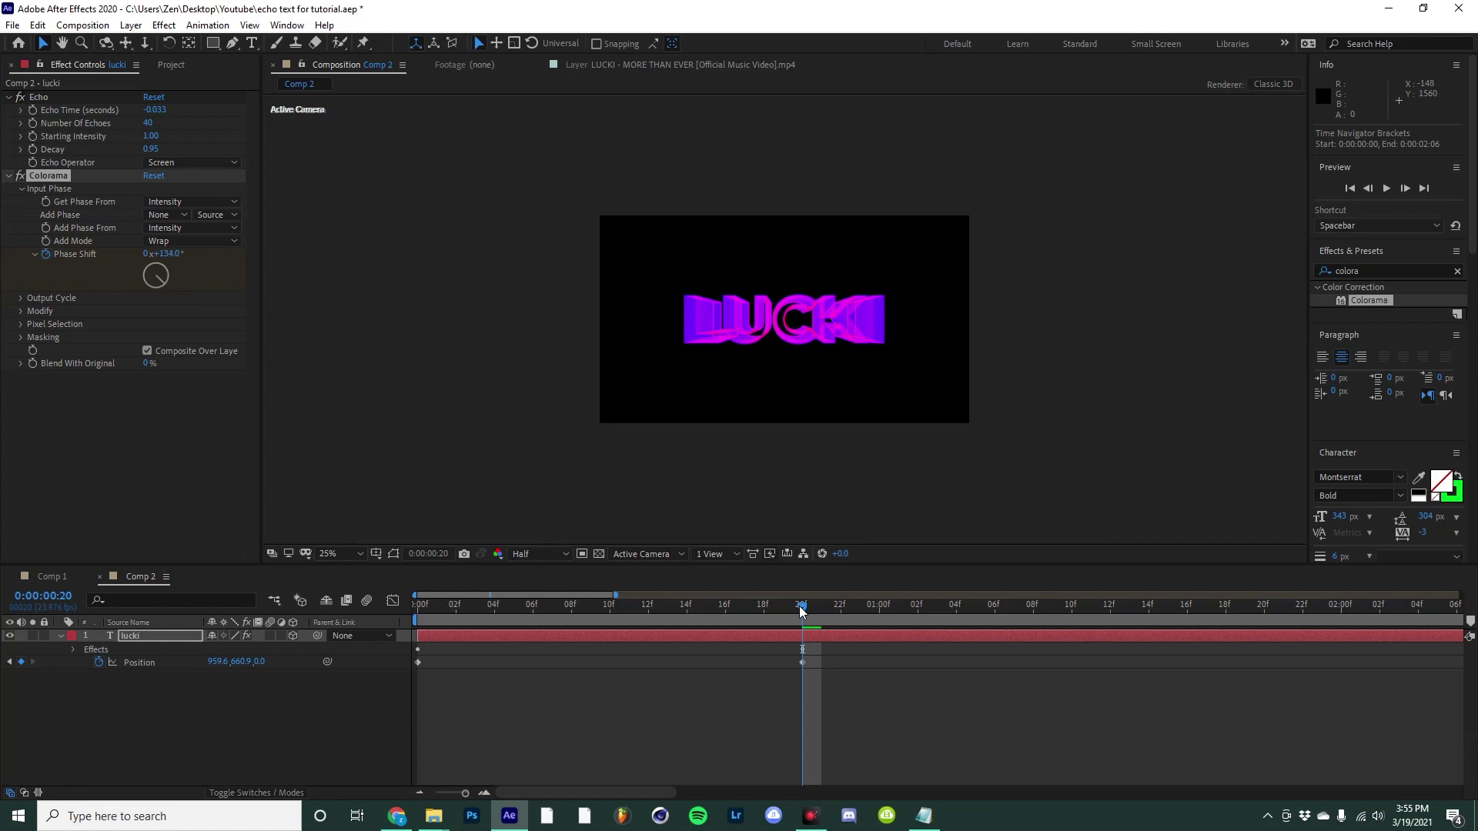
pyautogui.press('space')
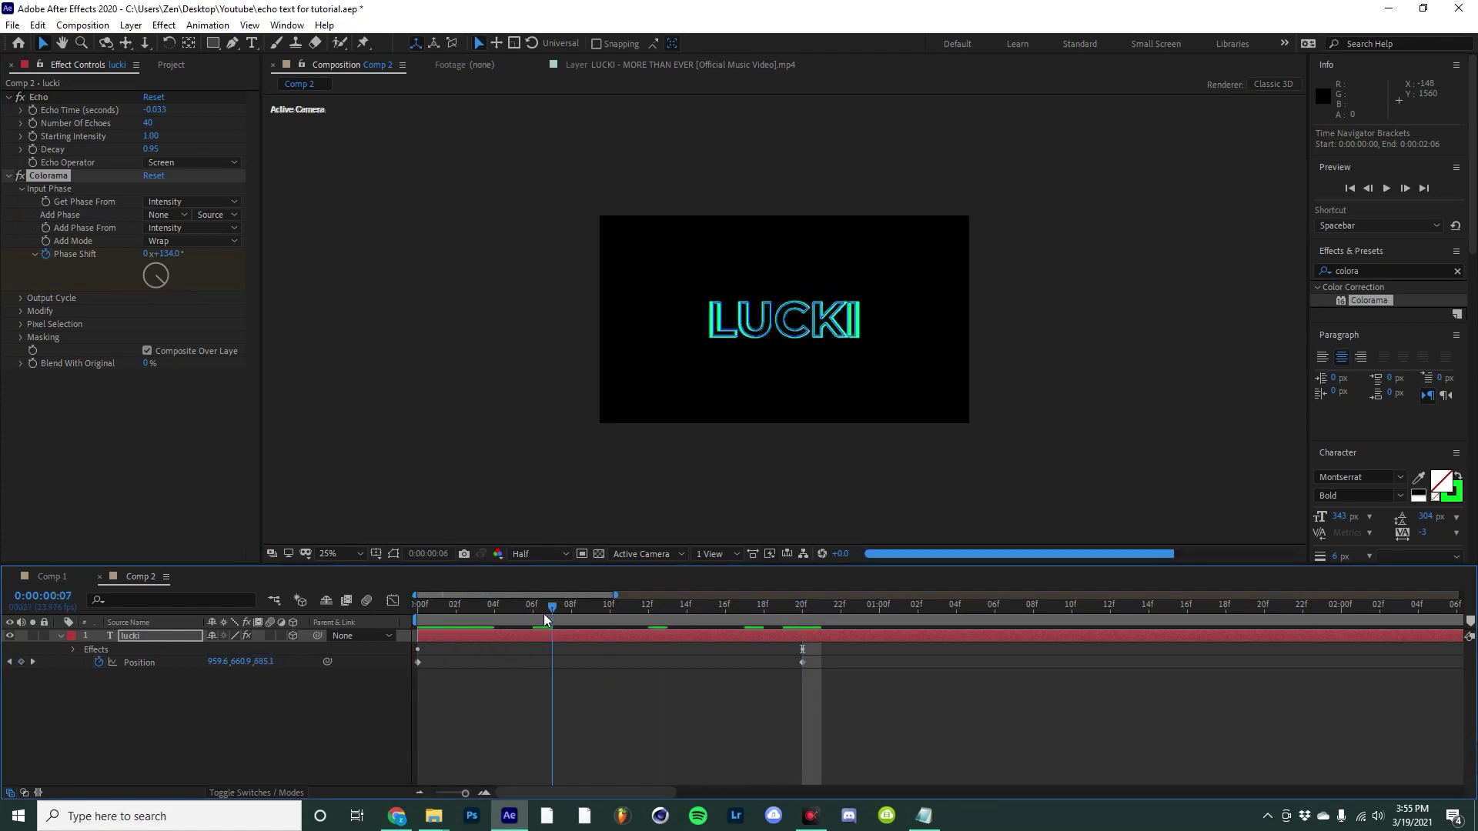
pyautogui.moveTo(788, 627); pyautogui.dragTo(413, 703)
# Apply Easy Ease to the two LUCKI Position keyframes
pyautogui.rightClick(418, 662)
pyautogui.moveTo(452, 655)
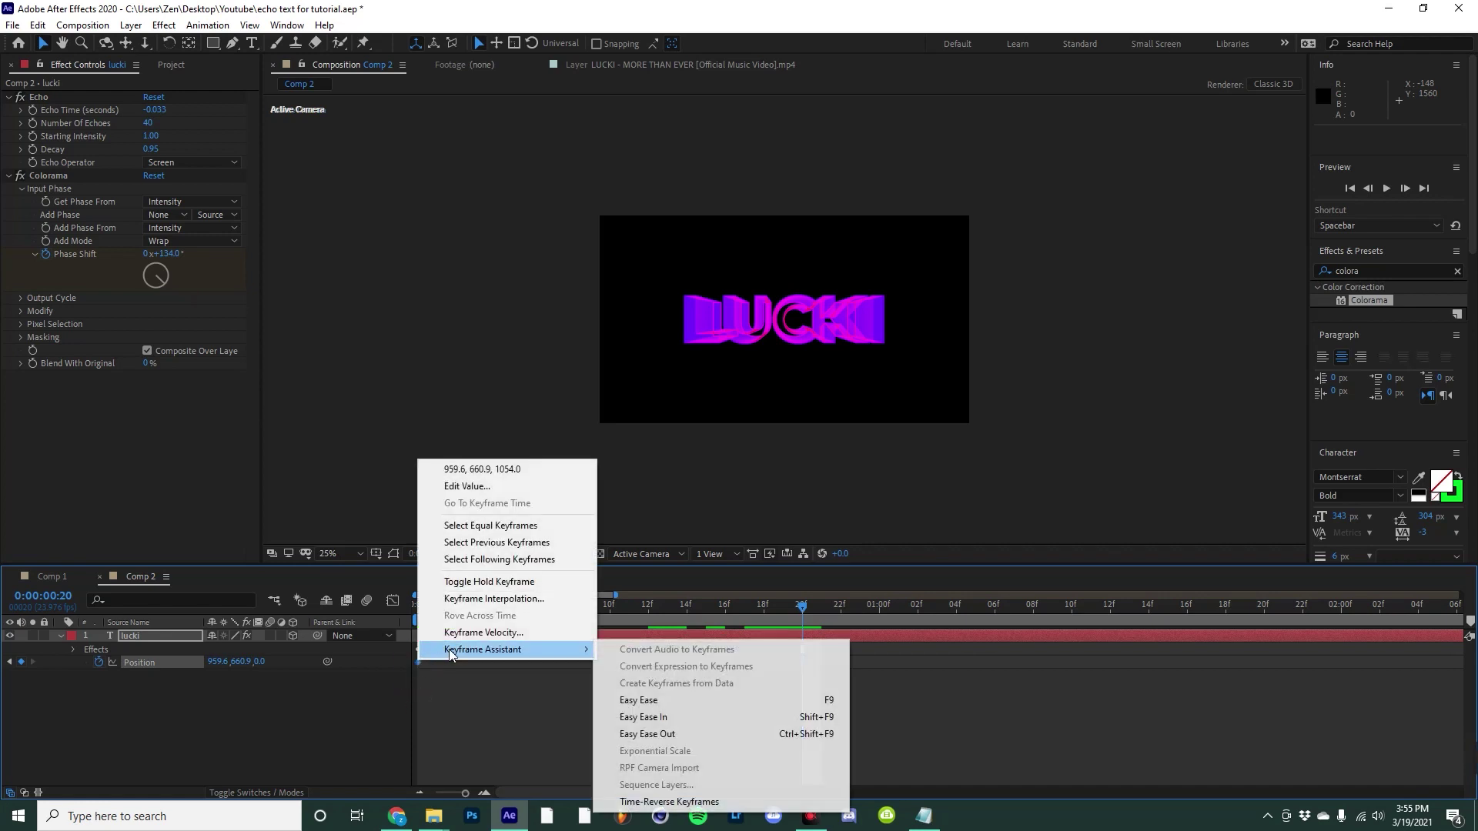
pyautogui.click(664, 701)
# Lengthen both keyframes' influence in the speed graph so motion builds gradually and peaks later
pyautogui.click(392, 601)
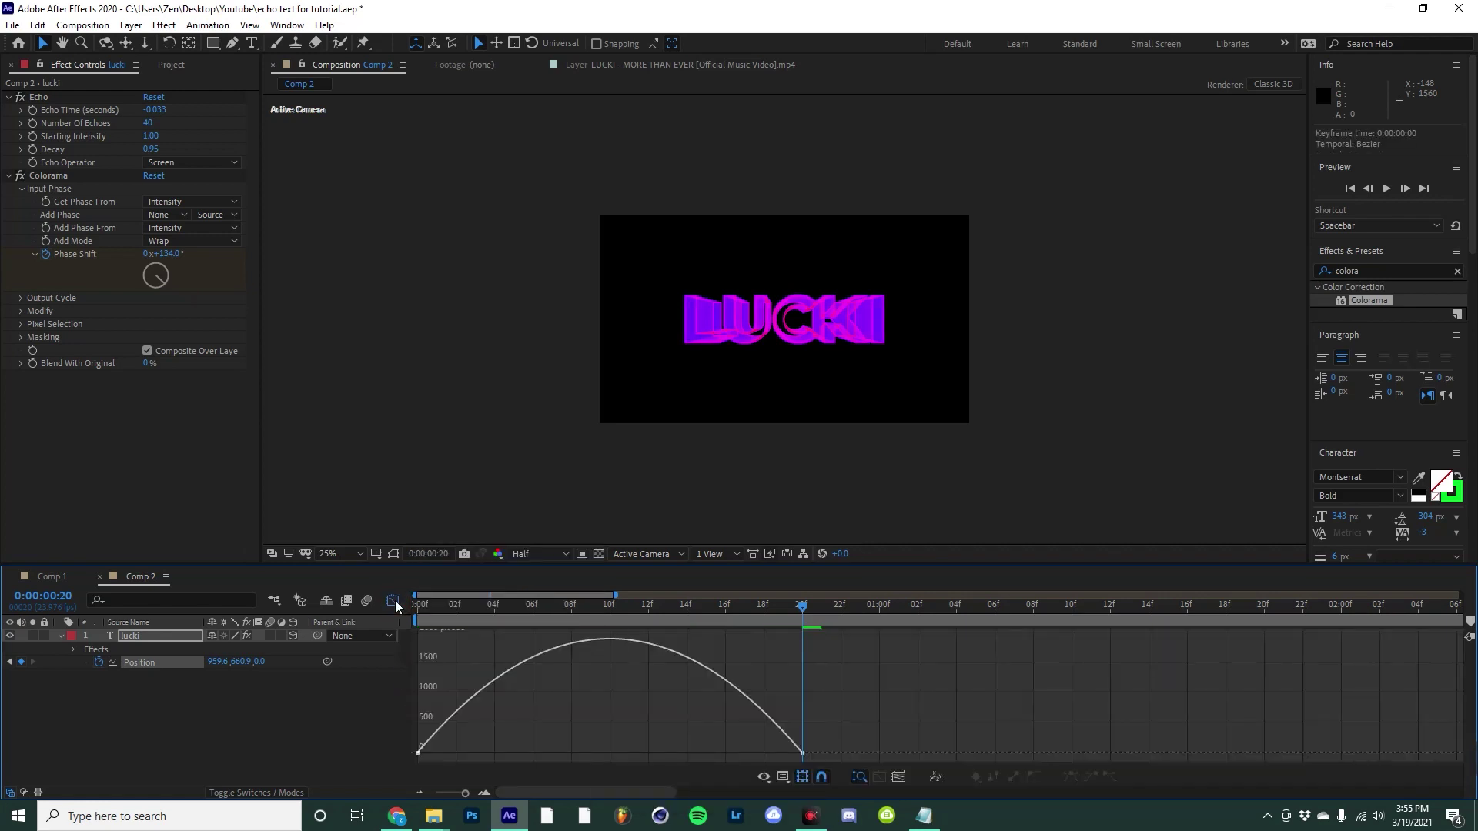
pyautogui.moveTo(881, 633); pyautogui.dragTo(242, 794)
pyautogui.moveTo(482, 747); pyautogui.dragTo(527, 748)
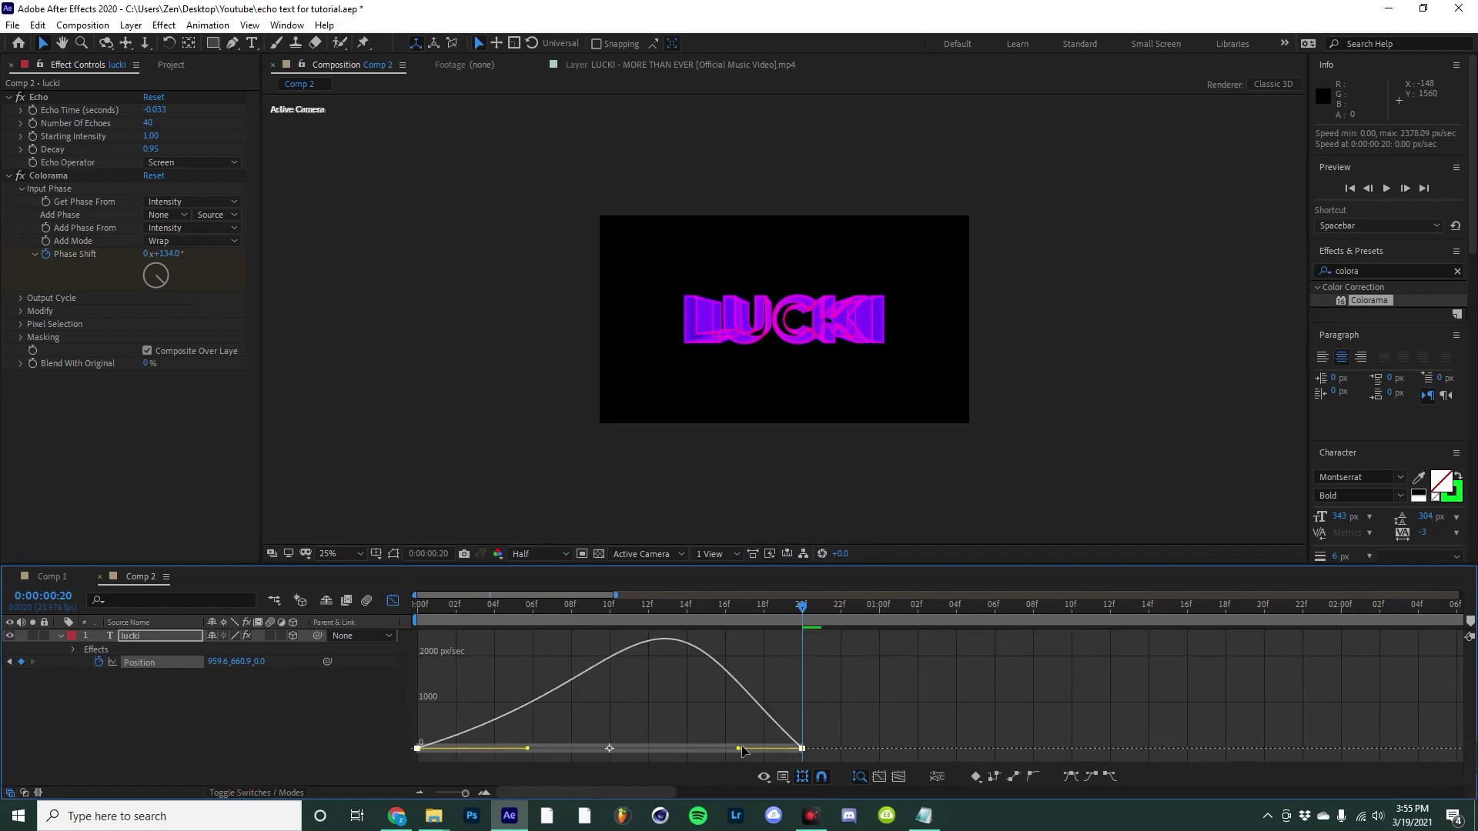
pyautogui.moveTo(739, 748); pyautogui.dragTo(701, 749)
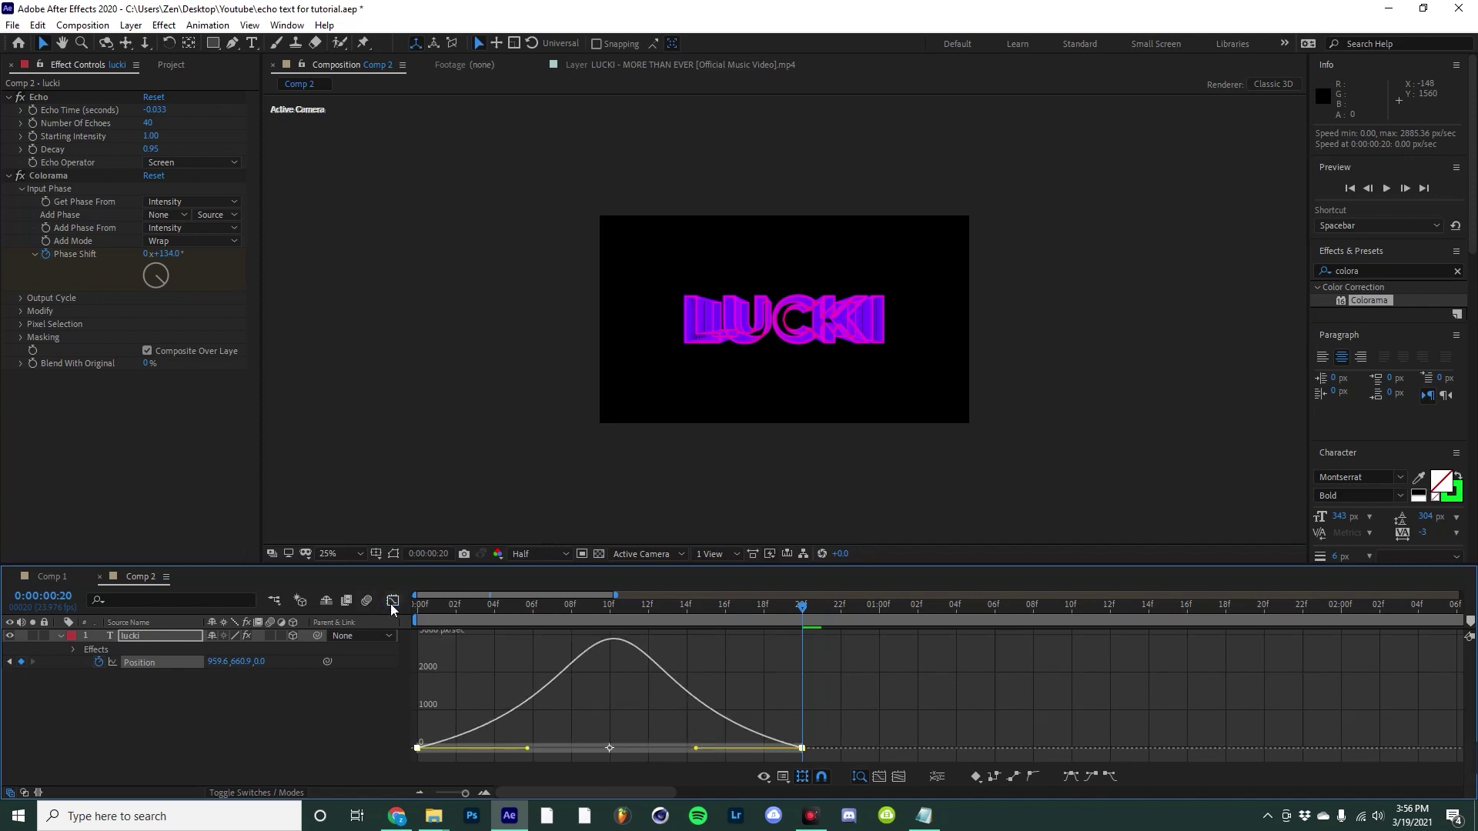
pyautogui.click(392, 600)
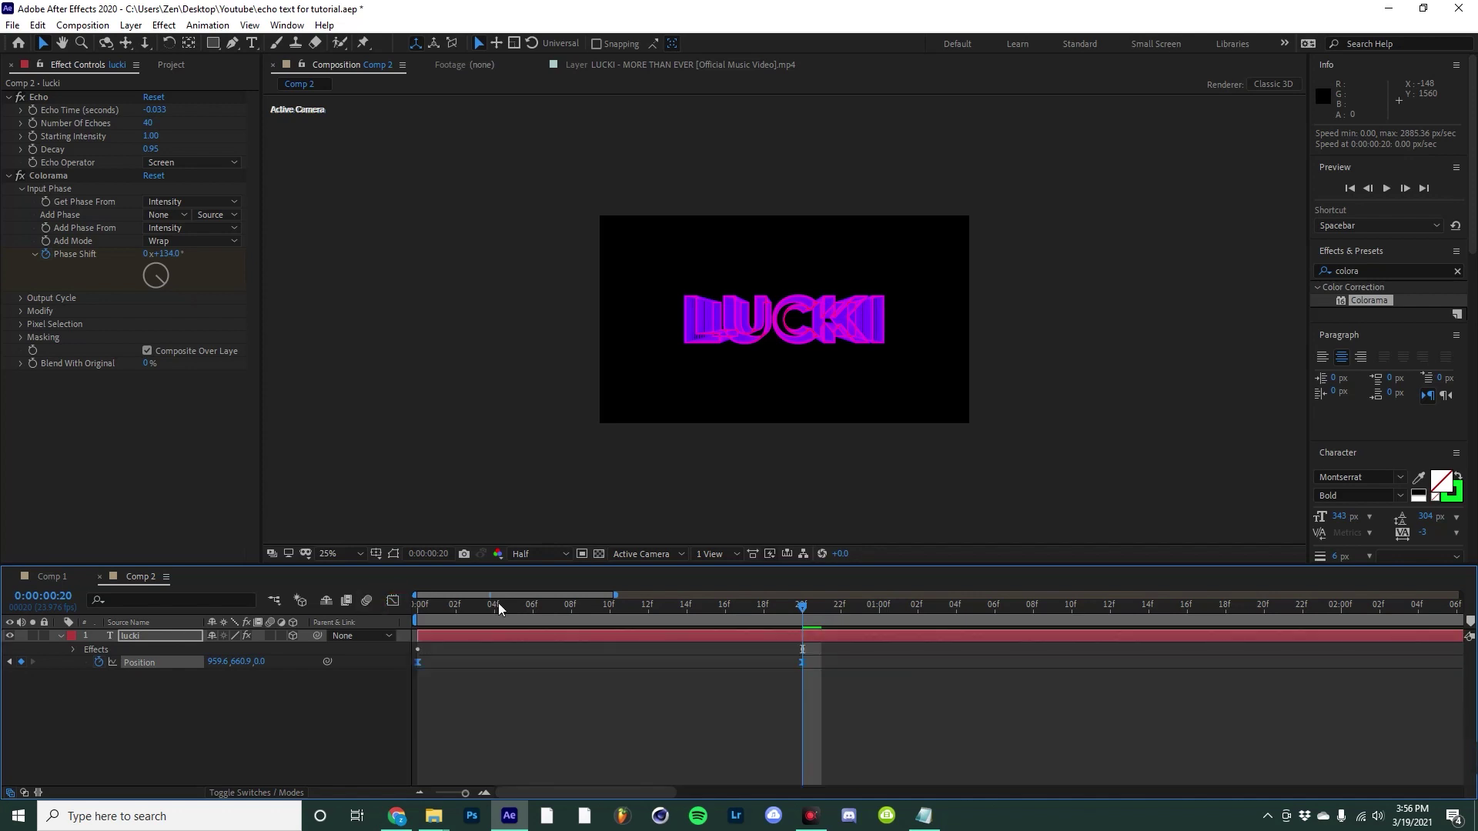
# Preview the eased LUCKI animation from the start
pyautogui.press('Home')
pyautogui.press('space')
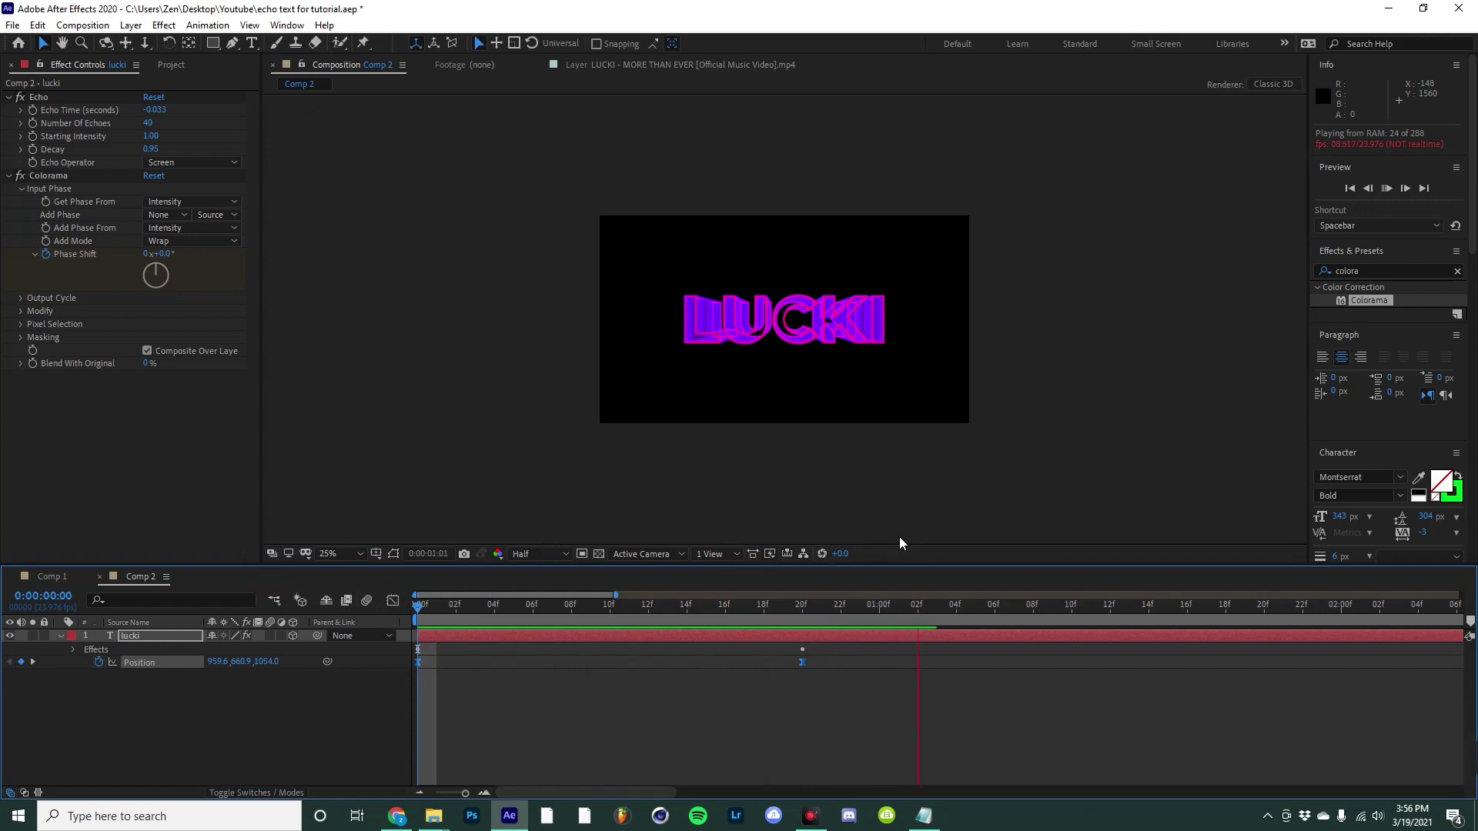
pyautogui.press('space')
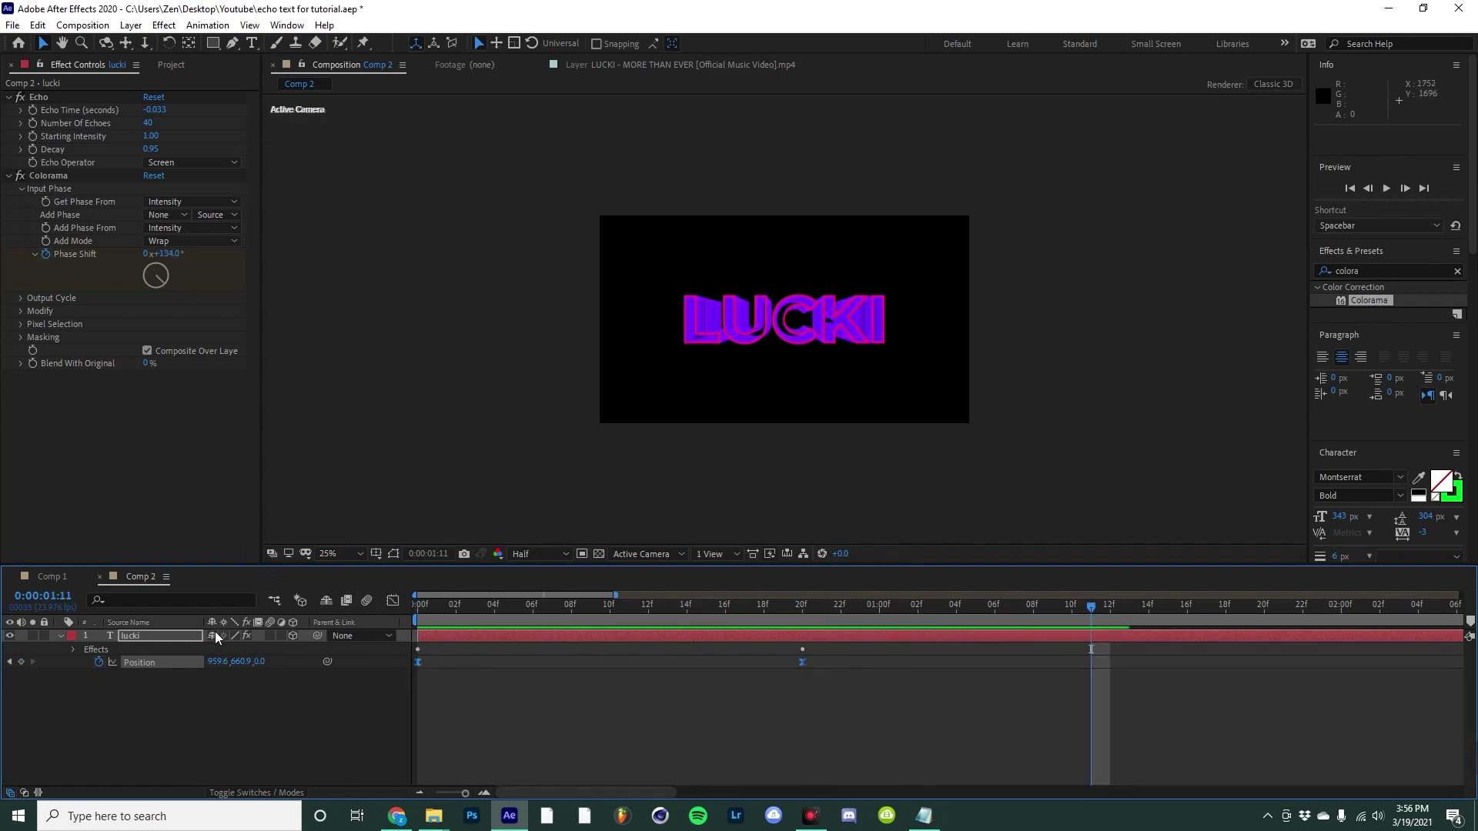
# Retime keyframes so the last Position keyframe lands near 1 second, after the 20f Phase Shift
pyautogui.press('u')
pyautogui.moveTo(803, 674); pyautogui.dragTo(879, 678)
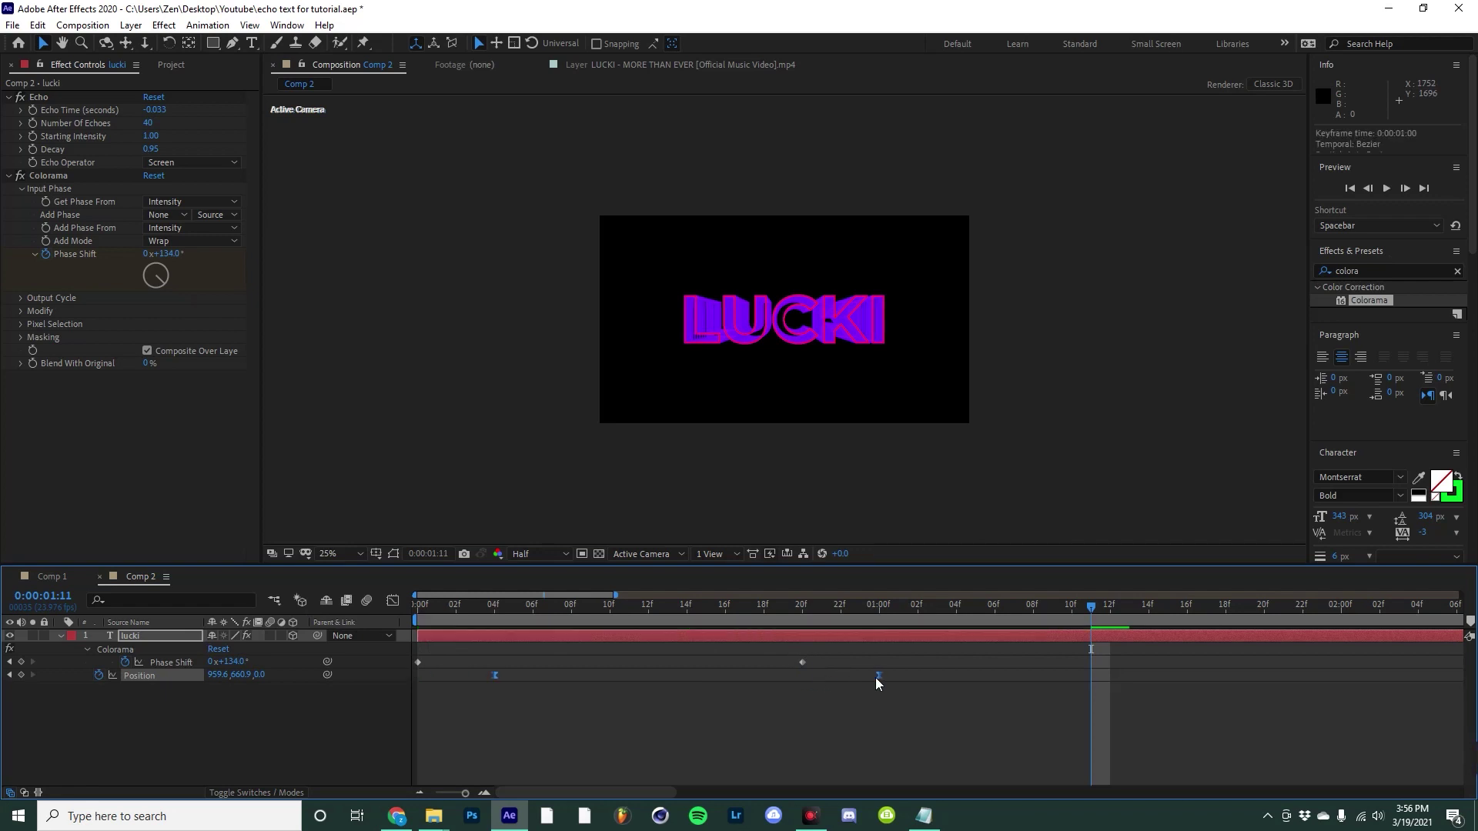
pyautogui.click(803, 662)
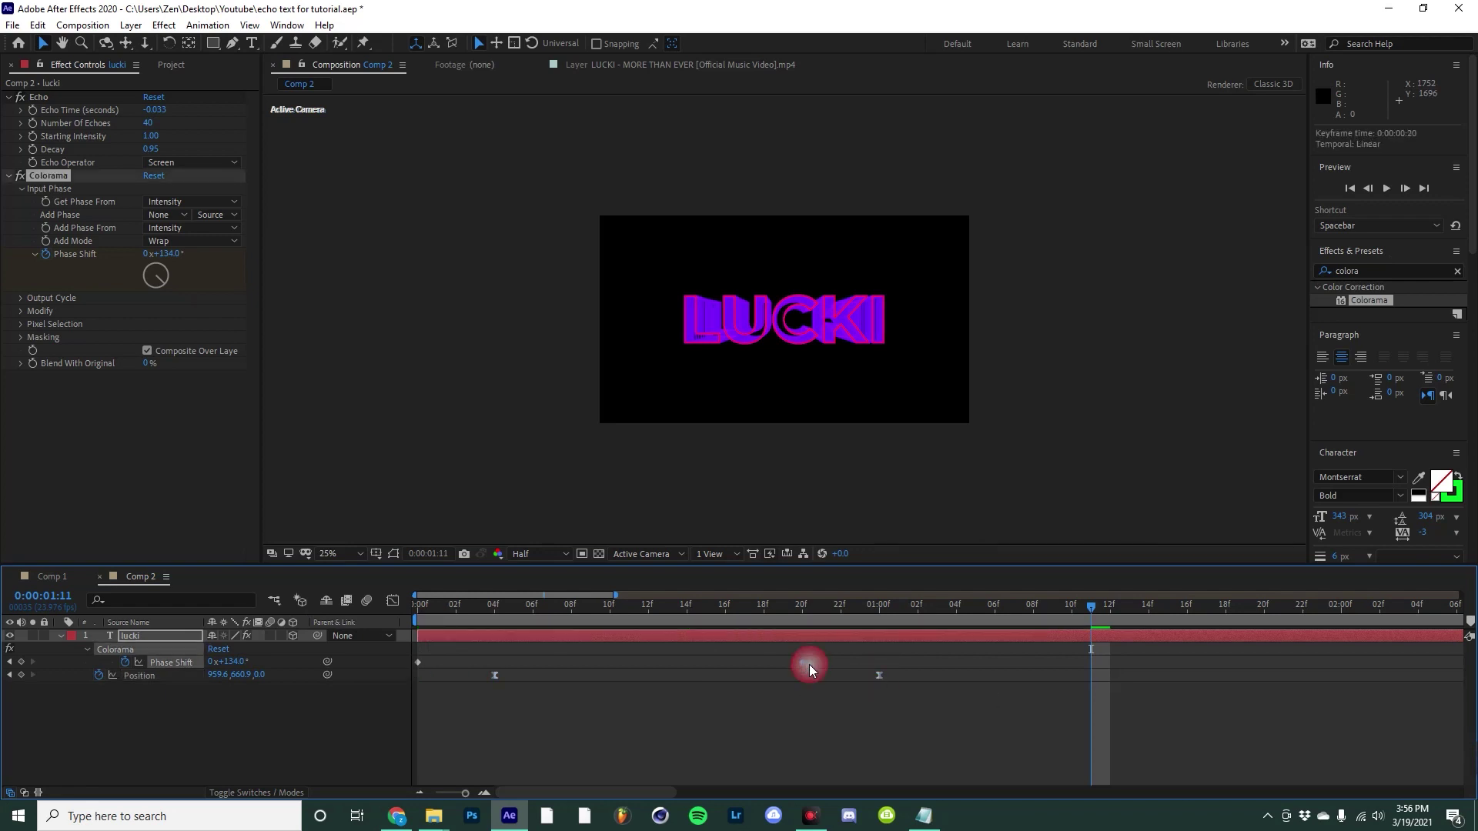
pyautogui.moveTo(495, 675); pyautogui.dragTo(418, 677)
pyautogui.press('Home')
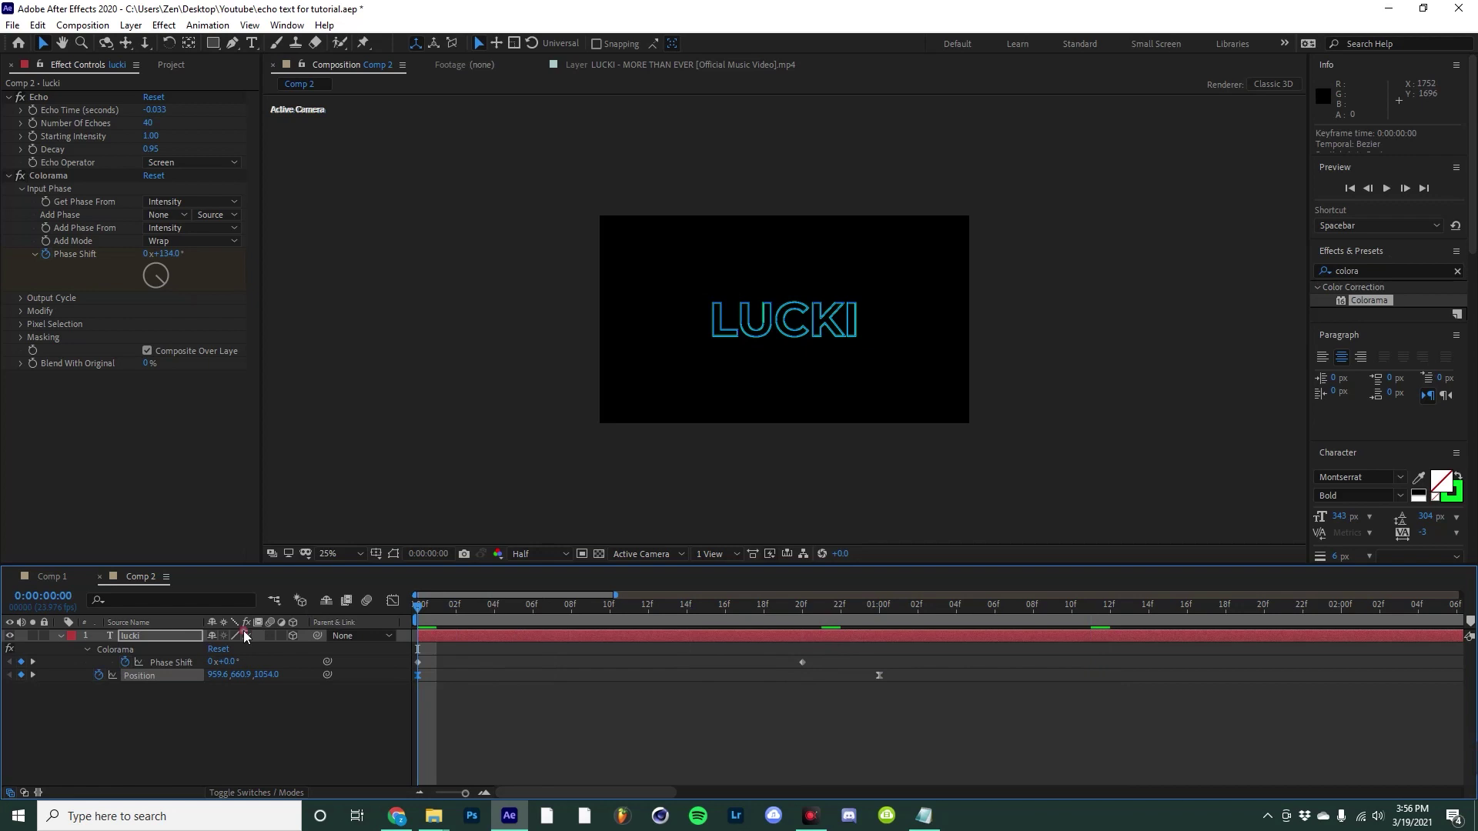
pyautogui.press('space')
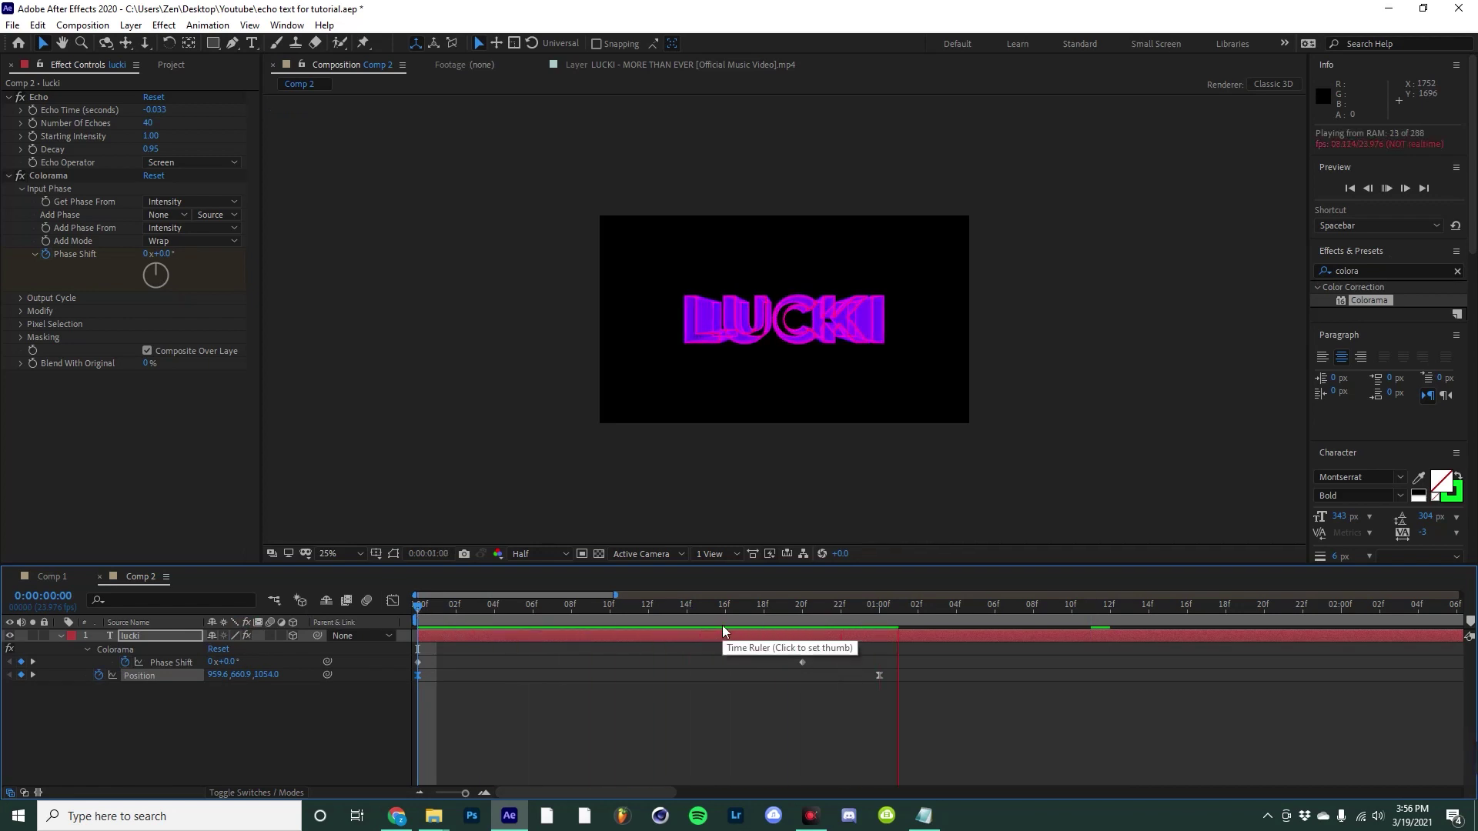
# Apply Turbulent Displace to the LUCKI text layer
pyautogui.click(1411, 271)
pyautogui.press('BackSpace')
pyautogui.write('turb')
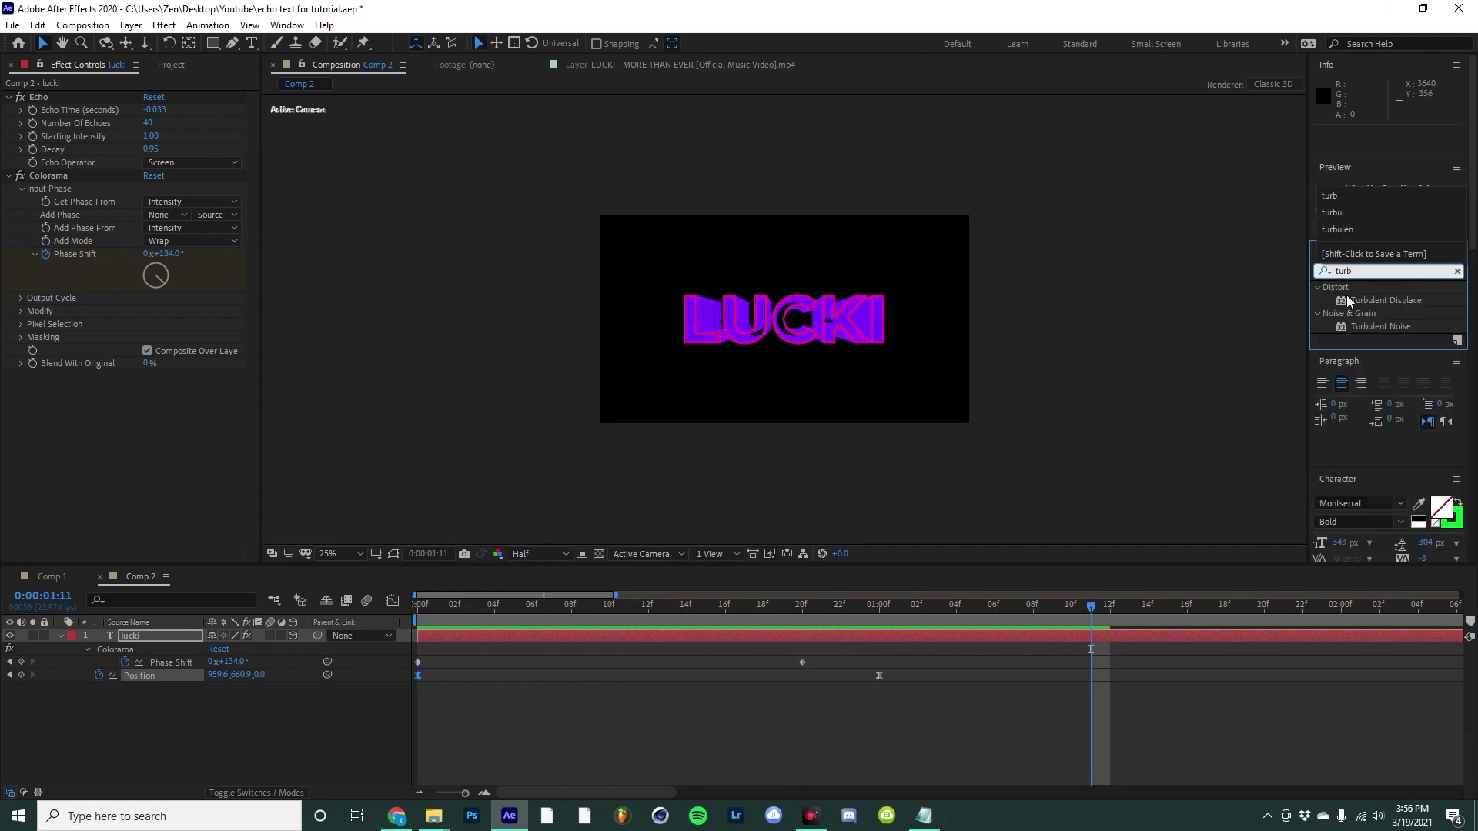
pyautogui.moveTo(1399, 307); pyautogui.dragTo(1111, 617)
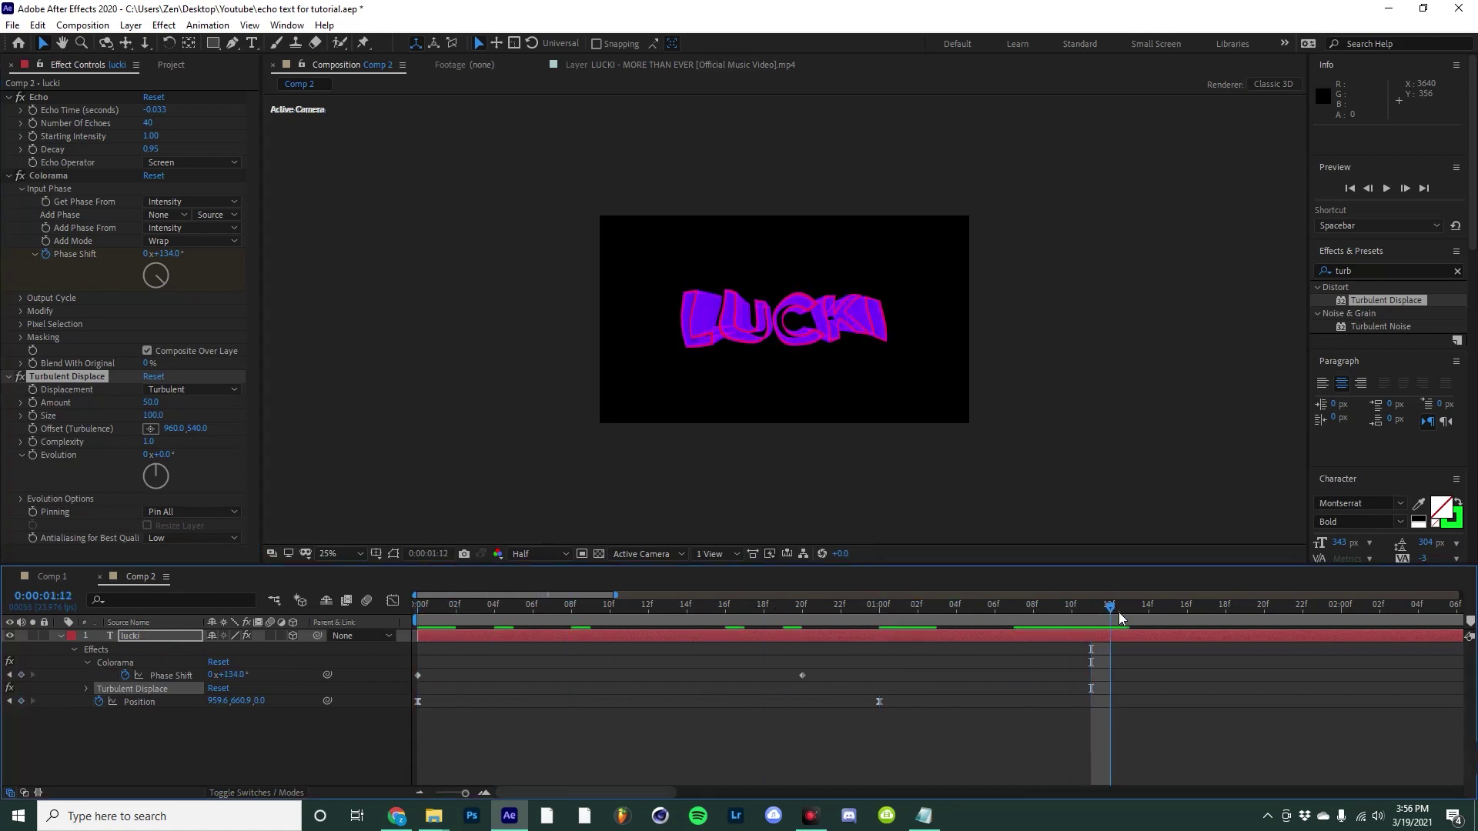
# Keyframe Turbulent Displace Amount from 0 at frame 0 to 50 around 1s12f, then preview
pyautogui.click(36, 413)
pyautogui.click(497, 623)
pyautogui.press('Home')
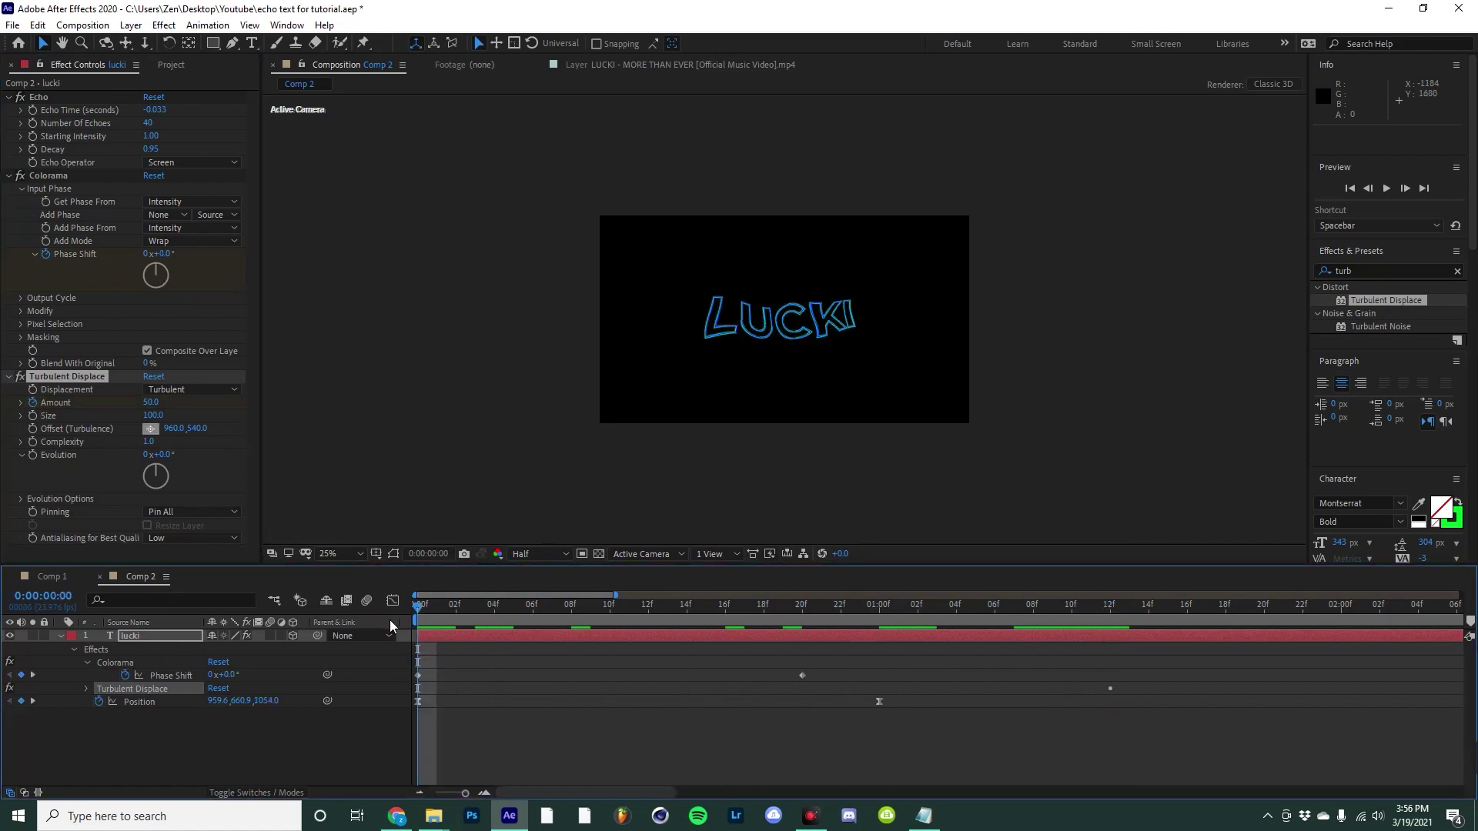
pyautogui.click(152, 403)
pyautogui.write('0')
pyautogui.press('Return')
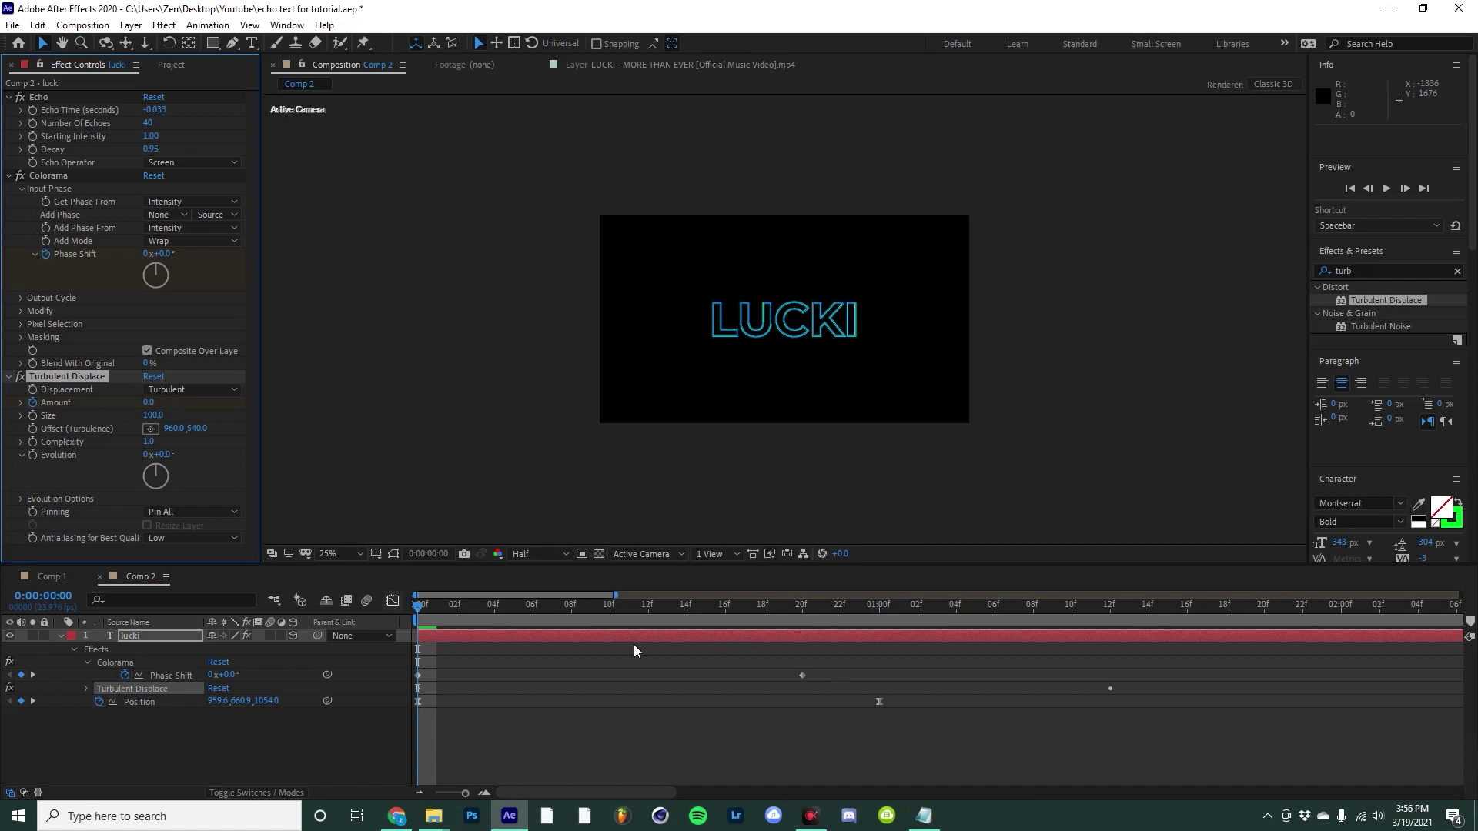
pyautogui.press('space')
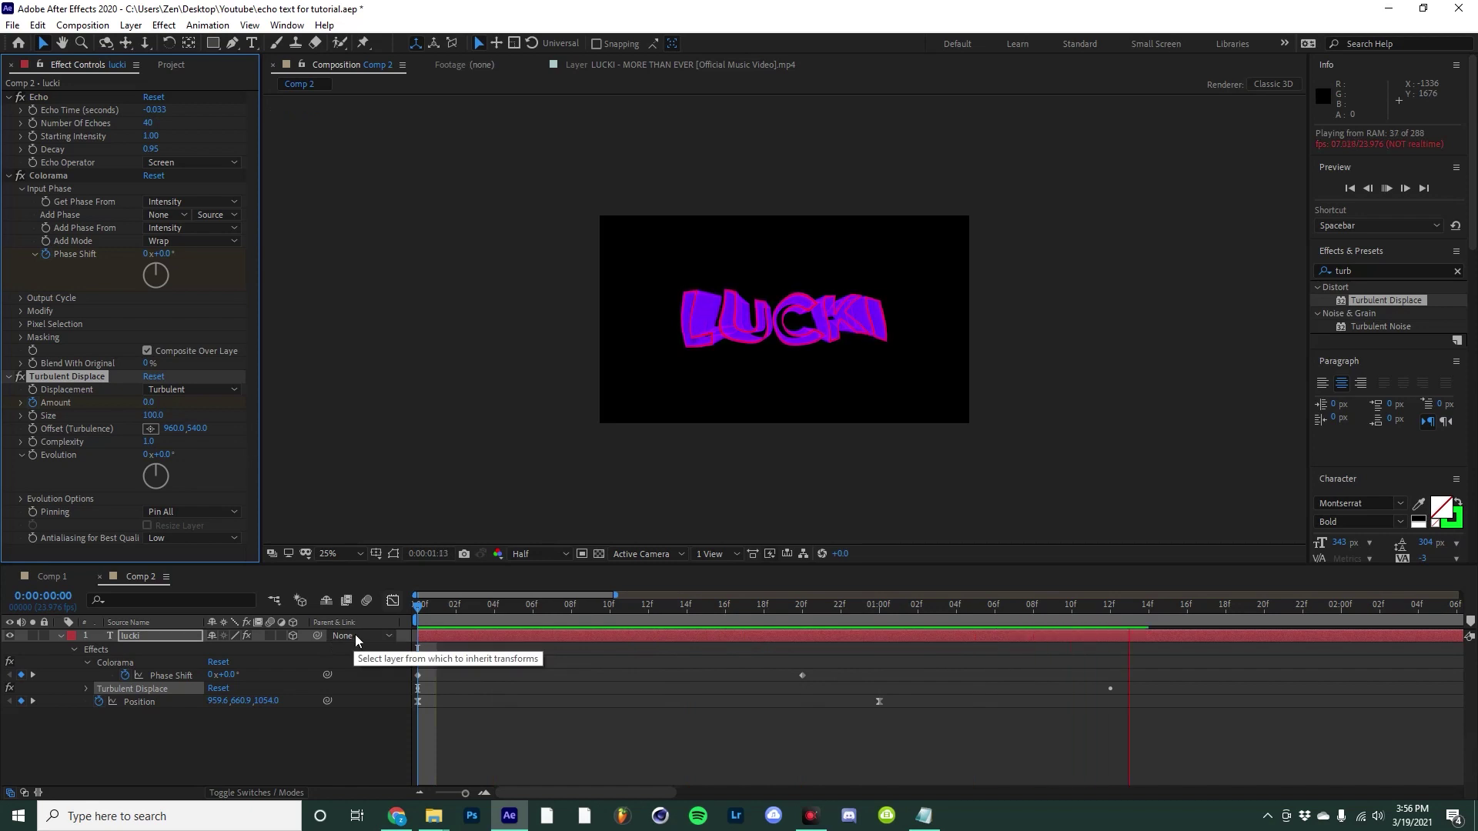
# Keyframe LUCKI's Opacity from 100% at about 1s06f down to 0% by about 1s14f
pyautogui.press('space')
pyautogui.moveTo(1056, 612); pyautogui.dragTo(1000, 617)
pyautogui.press('t')
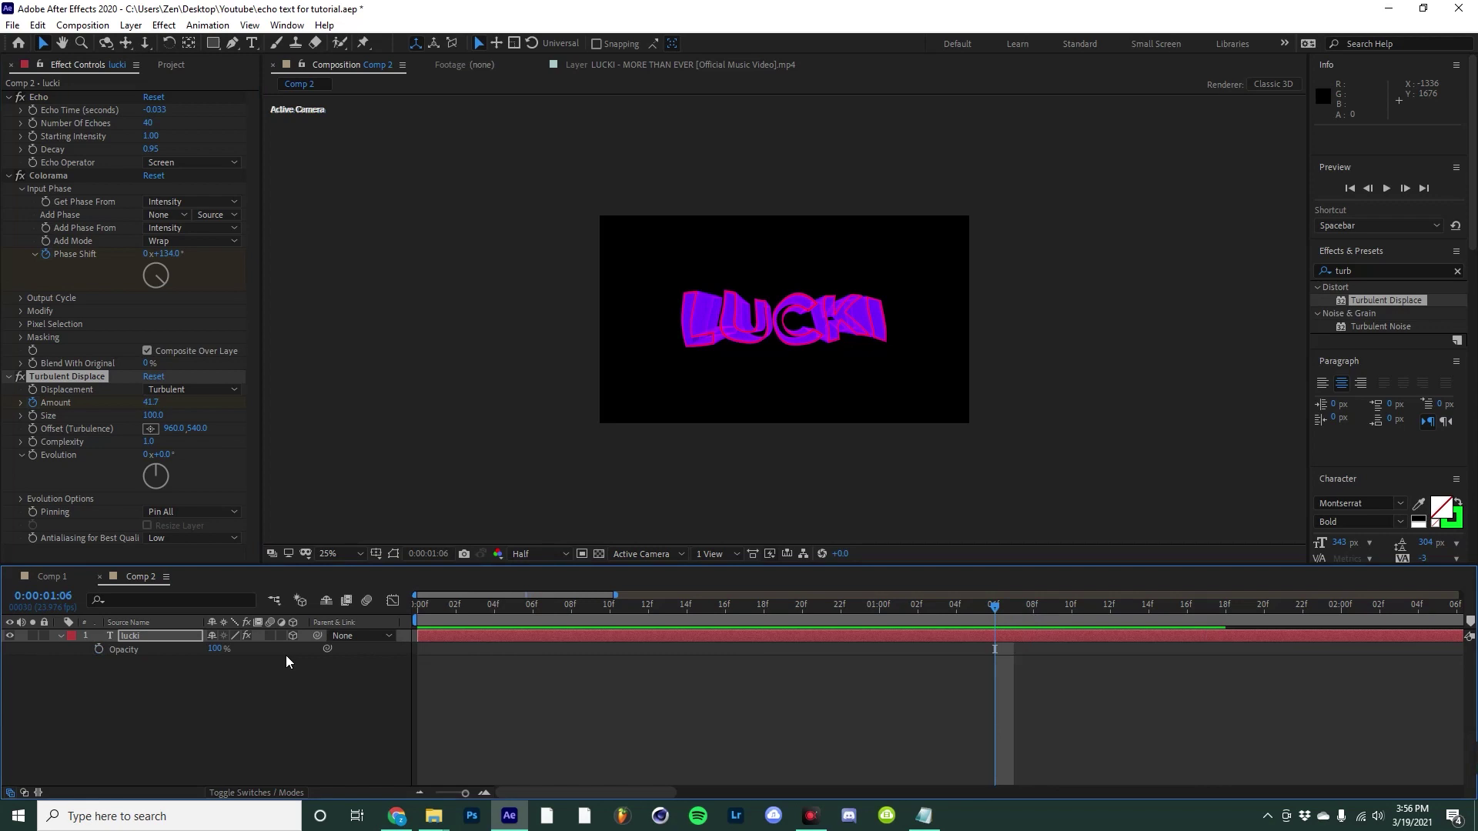
pyautogui.click(99, 649)
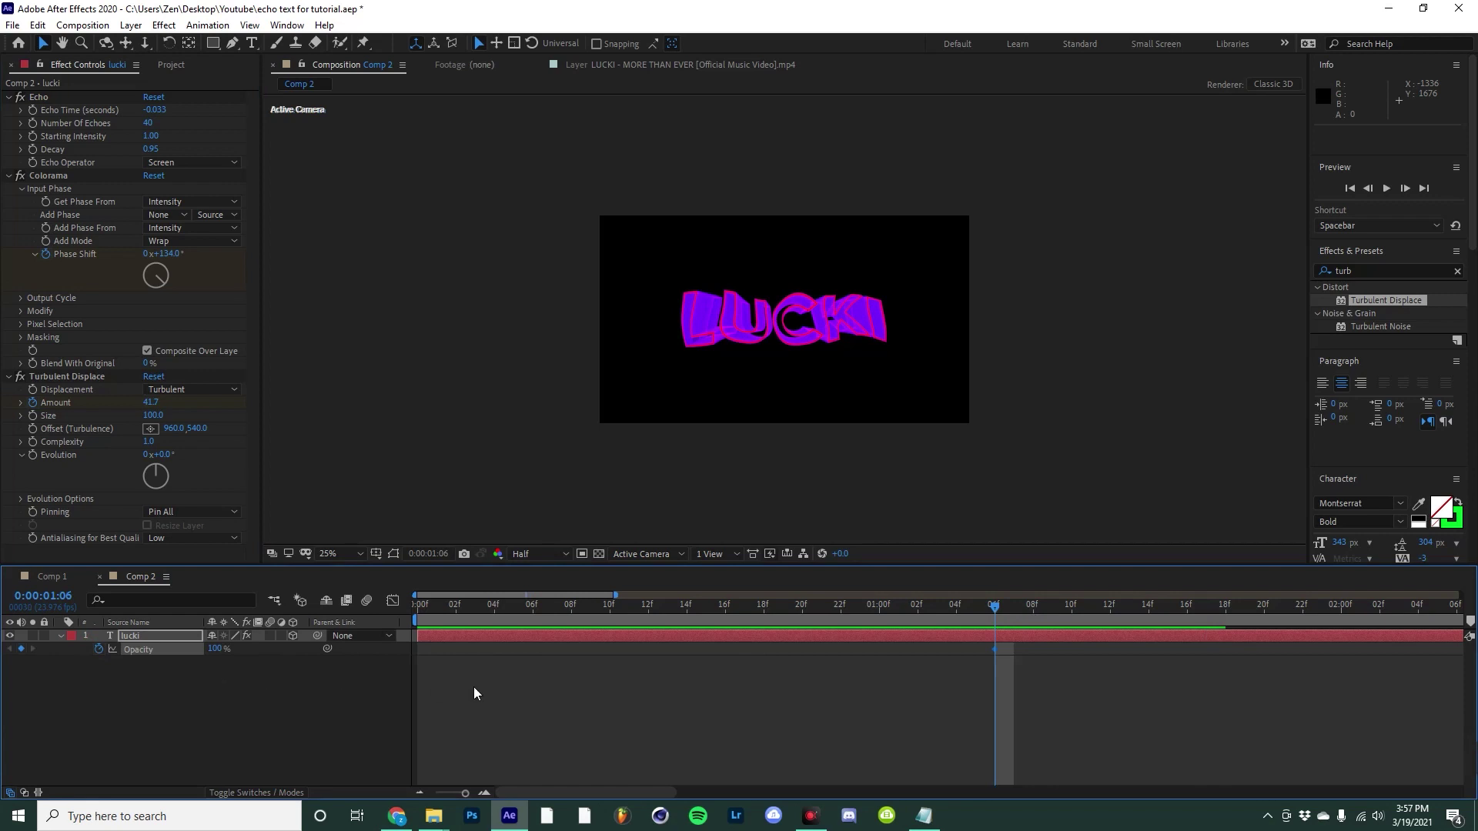
pyautogui.moveTo(1013, 610); pyautogui.dragTo(1154, 621)
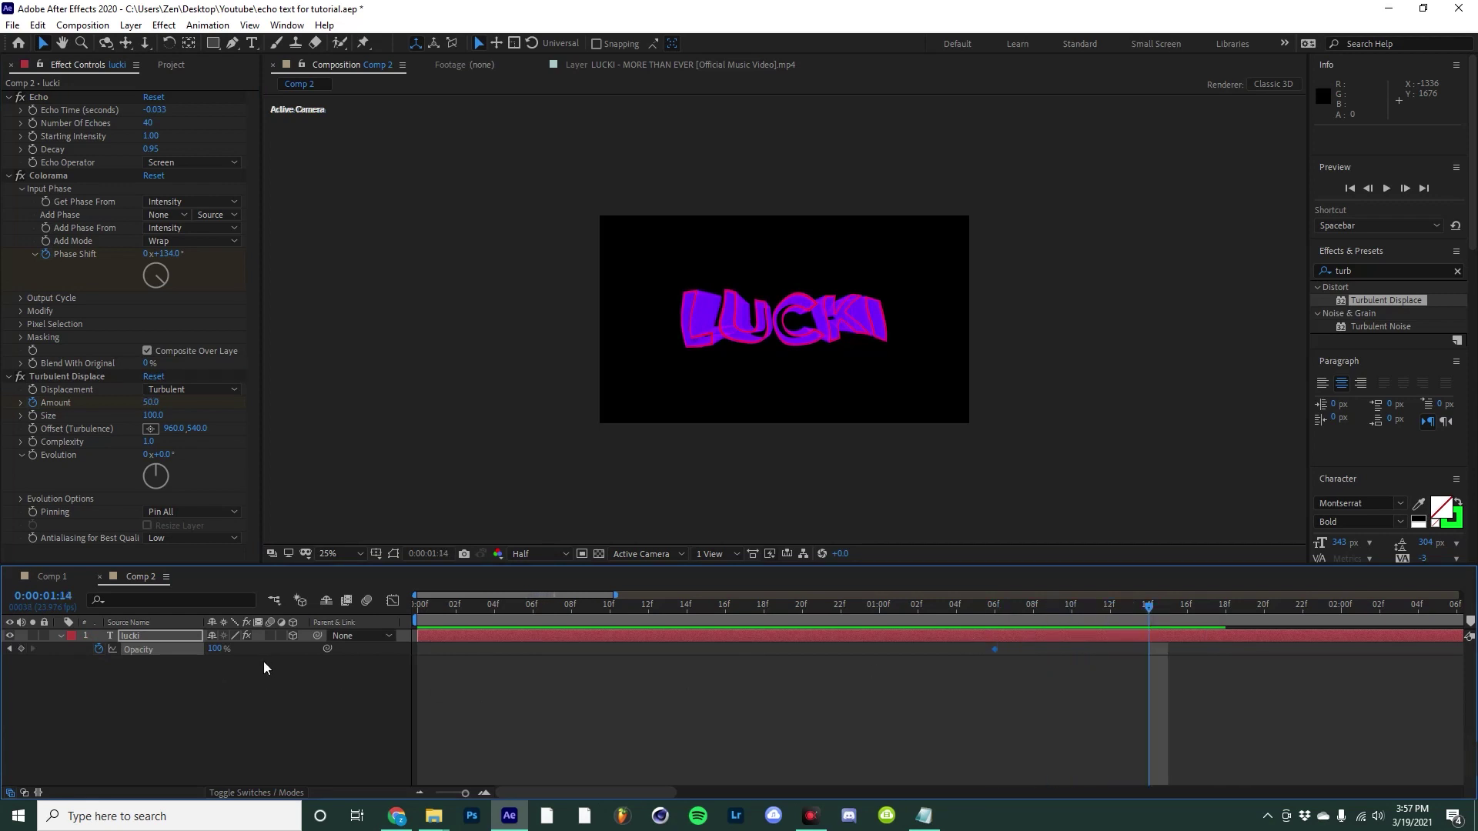
pyautogui.moveTo(218, 649); pyautogui.dragTo(95, 670)
pyautogui.moveTo(978, 608); pyautogui.dragTo(978, 665)
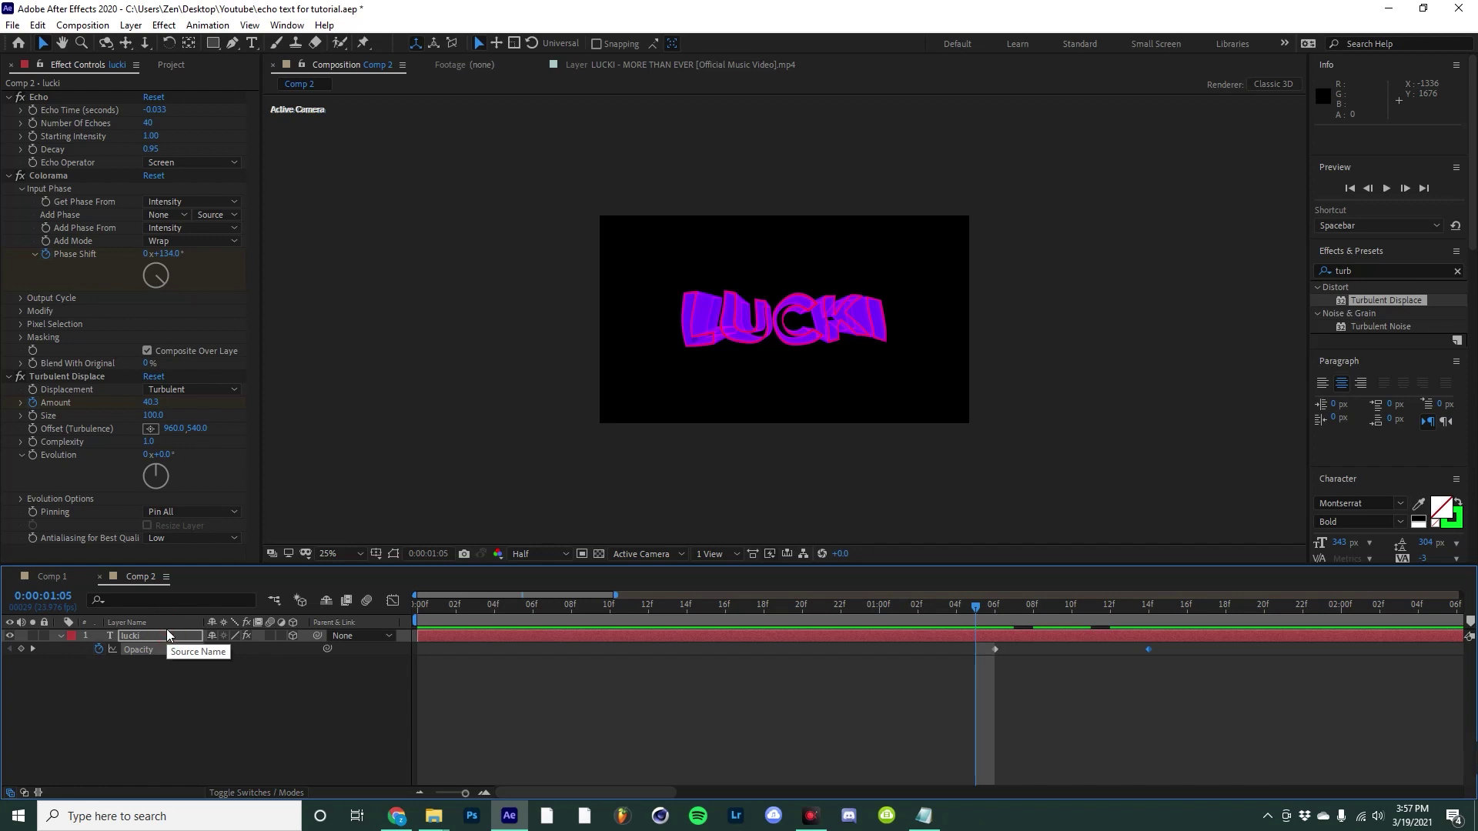
# Duplicate the LUCKI layer and shift the copy's keyframes later, past LUCKI's fade
pyautogui.hotkey('ctrl', 'd')
pyautogui.press('u')
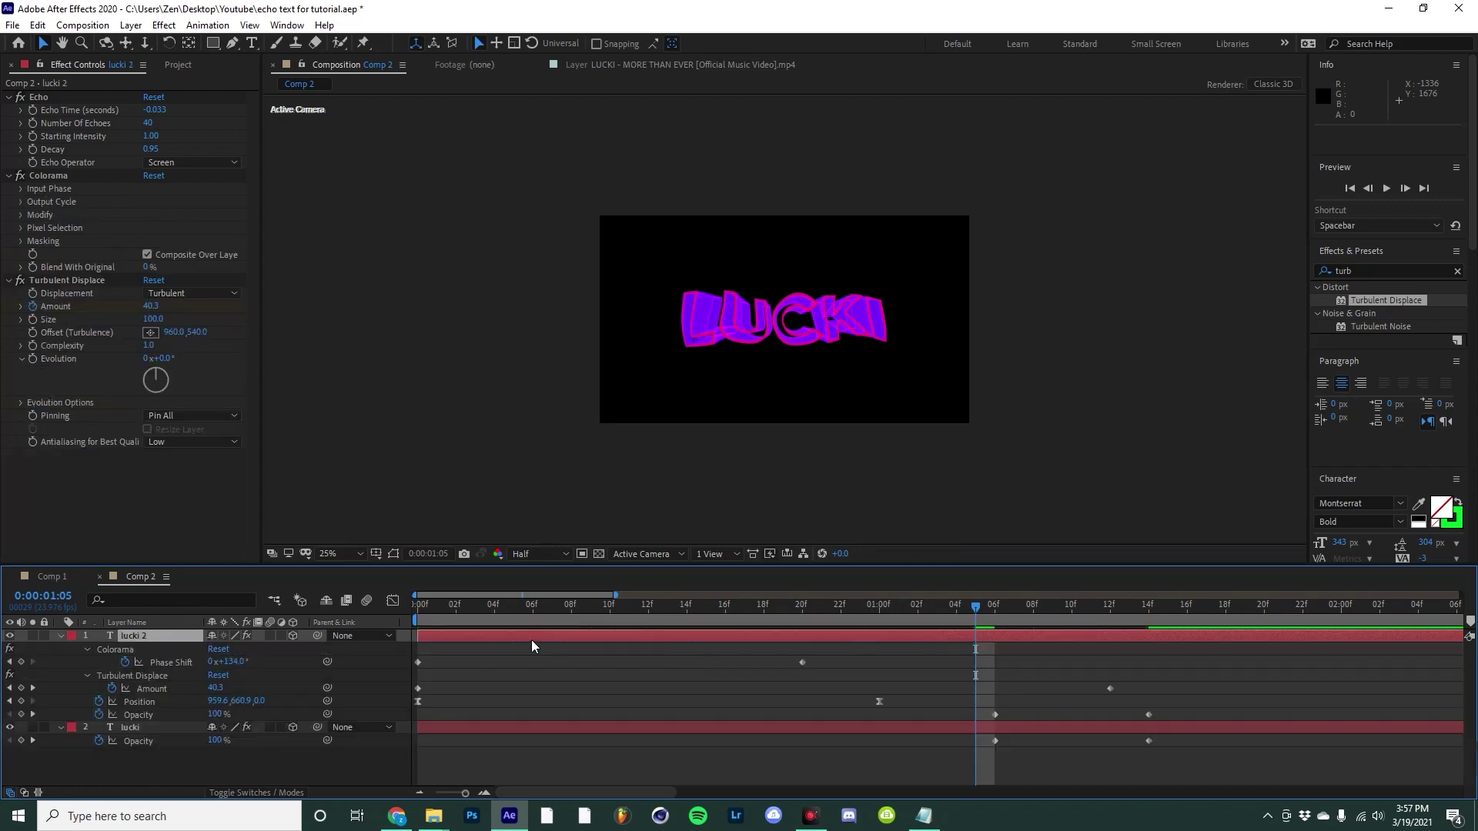
pyautogui.moveTo(442, 636); pyautogui.dragTo(1178, 663)
pyautogui.press('-')
pyautogui.press('-')
pyautogui.press('-')
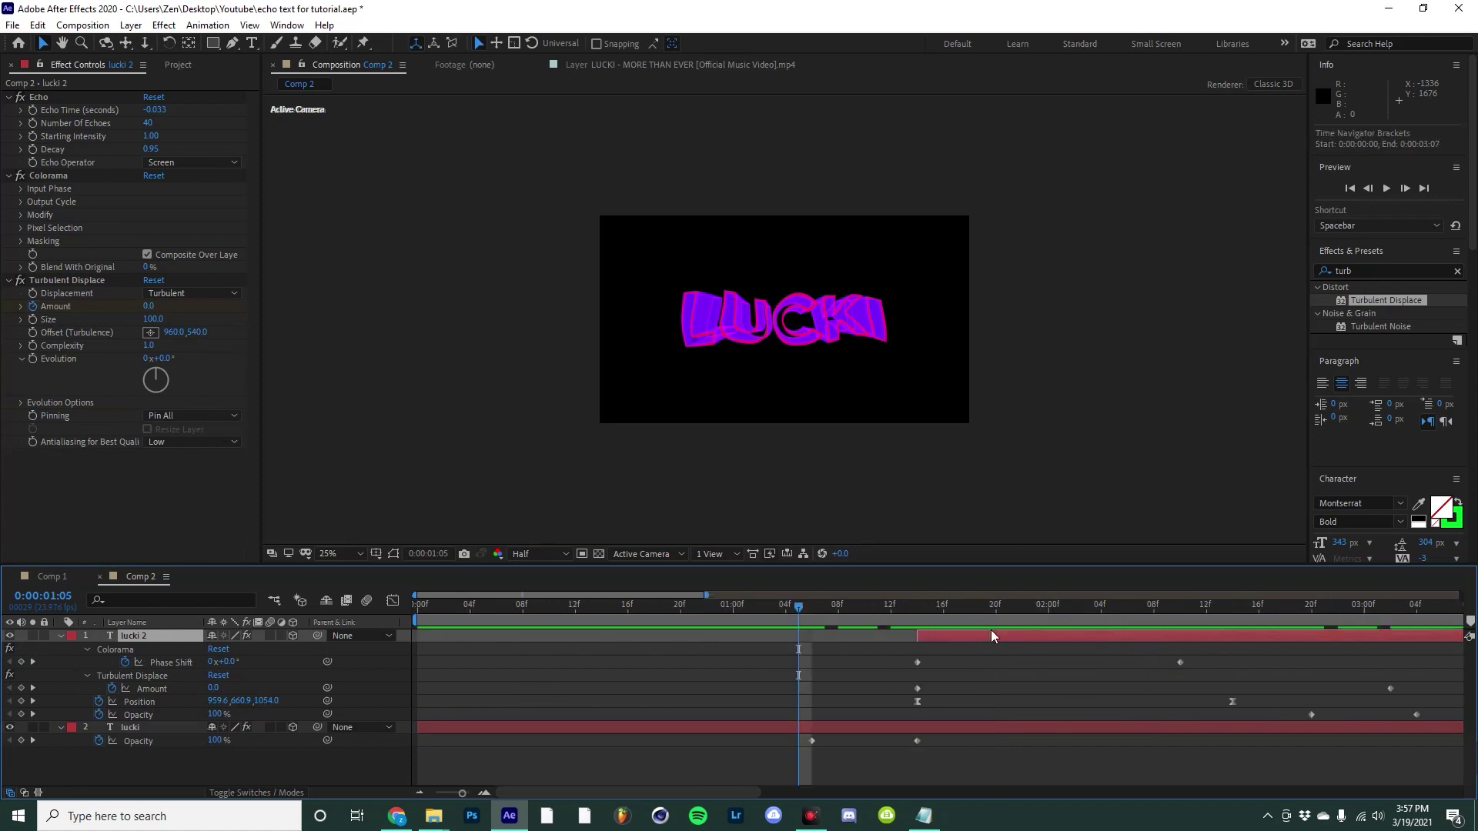
pyautogui.moveTo(561, 606); pyautogui.dragTo(617, 617)
# Change the duplicate's text to NEXT and preview the sequence
pyautogui.doubleClick(805, 318)
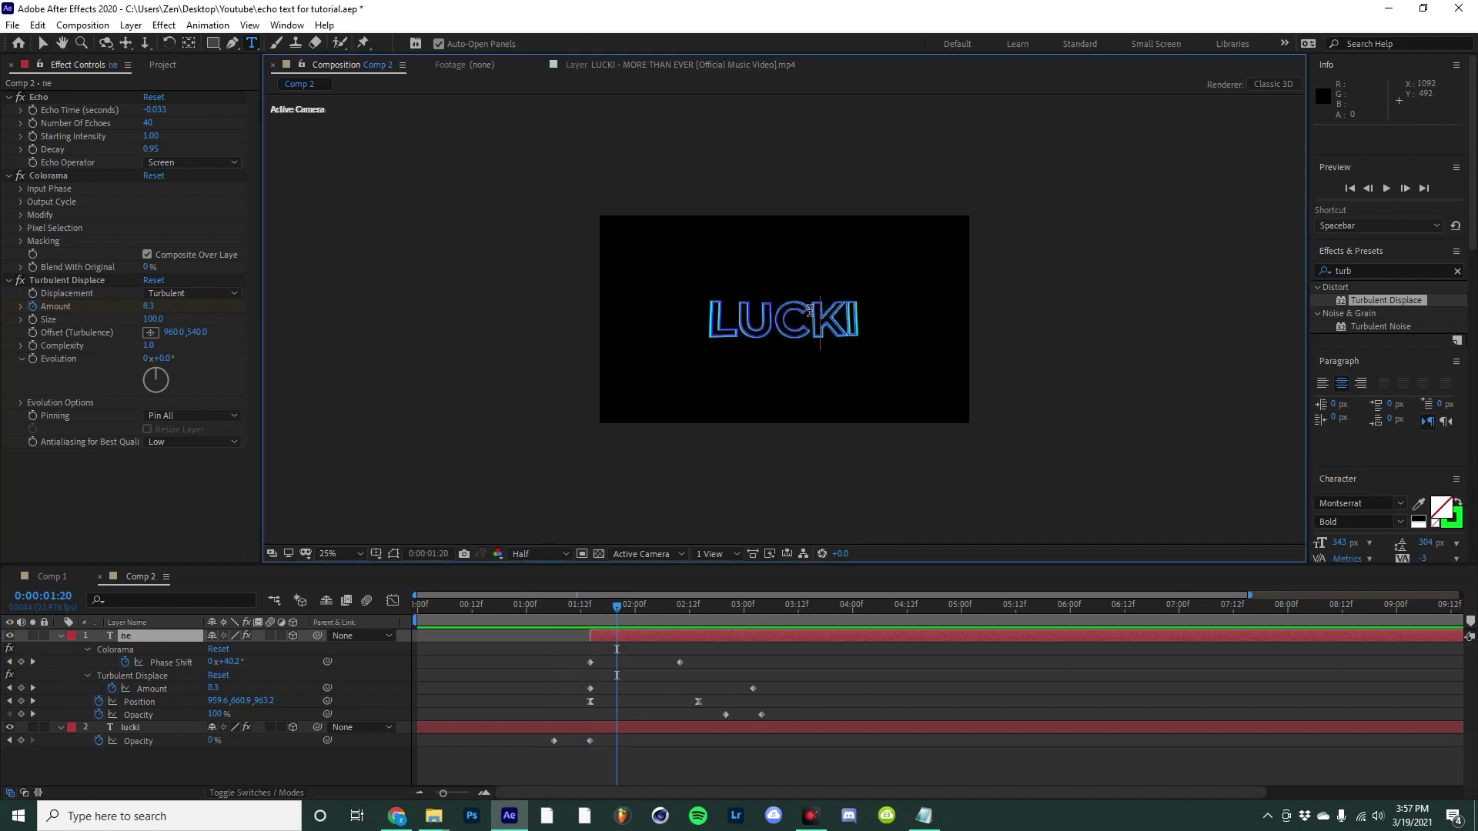
pyautogui.write('NEXT')
pyautogui.click(603, 612)
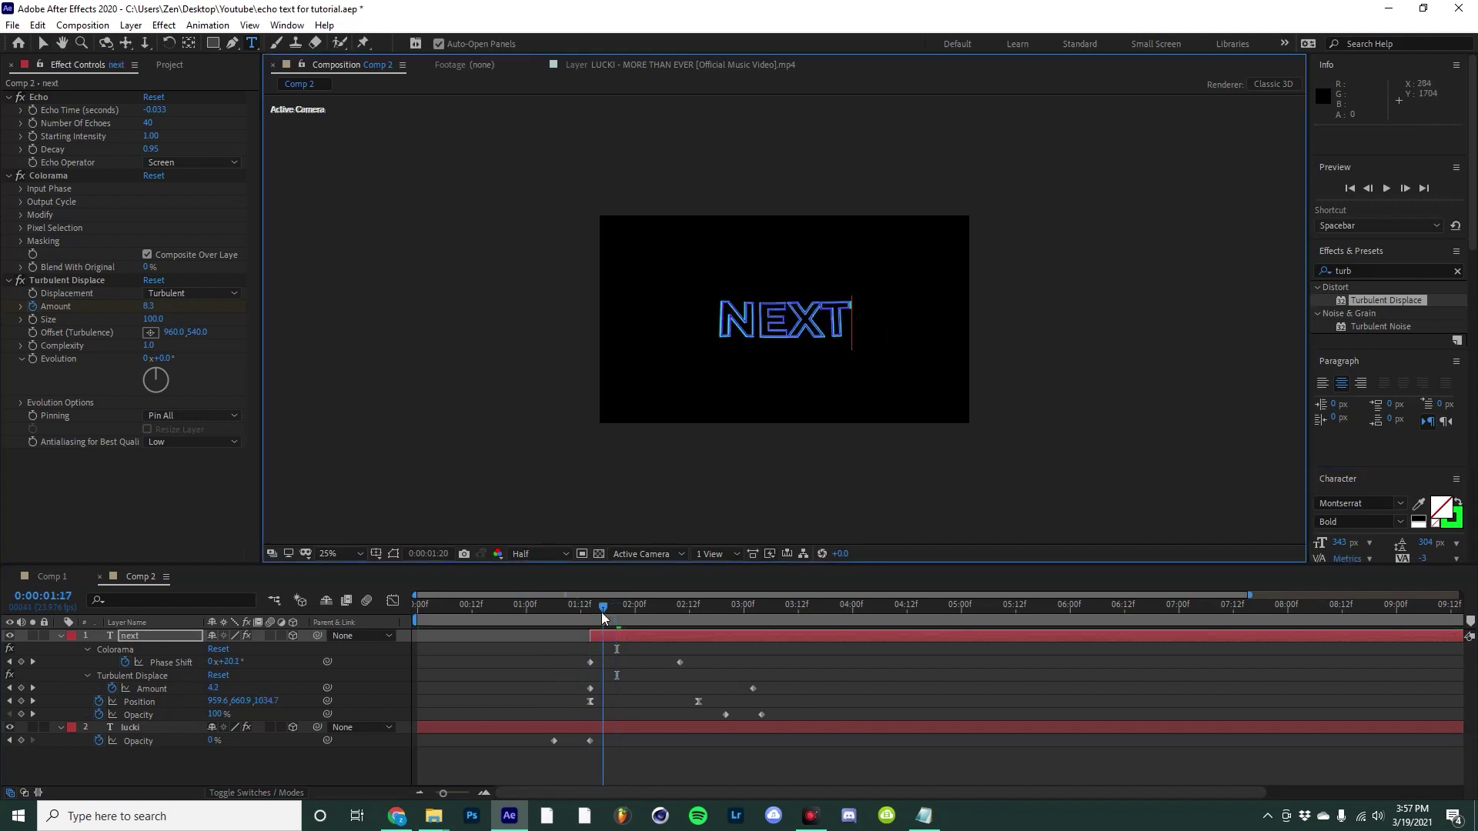
pyautogui.press('space')
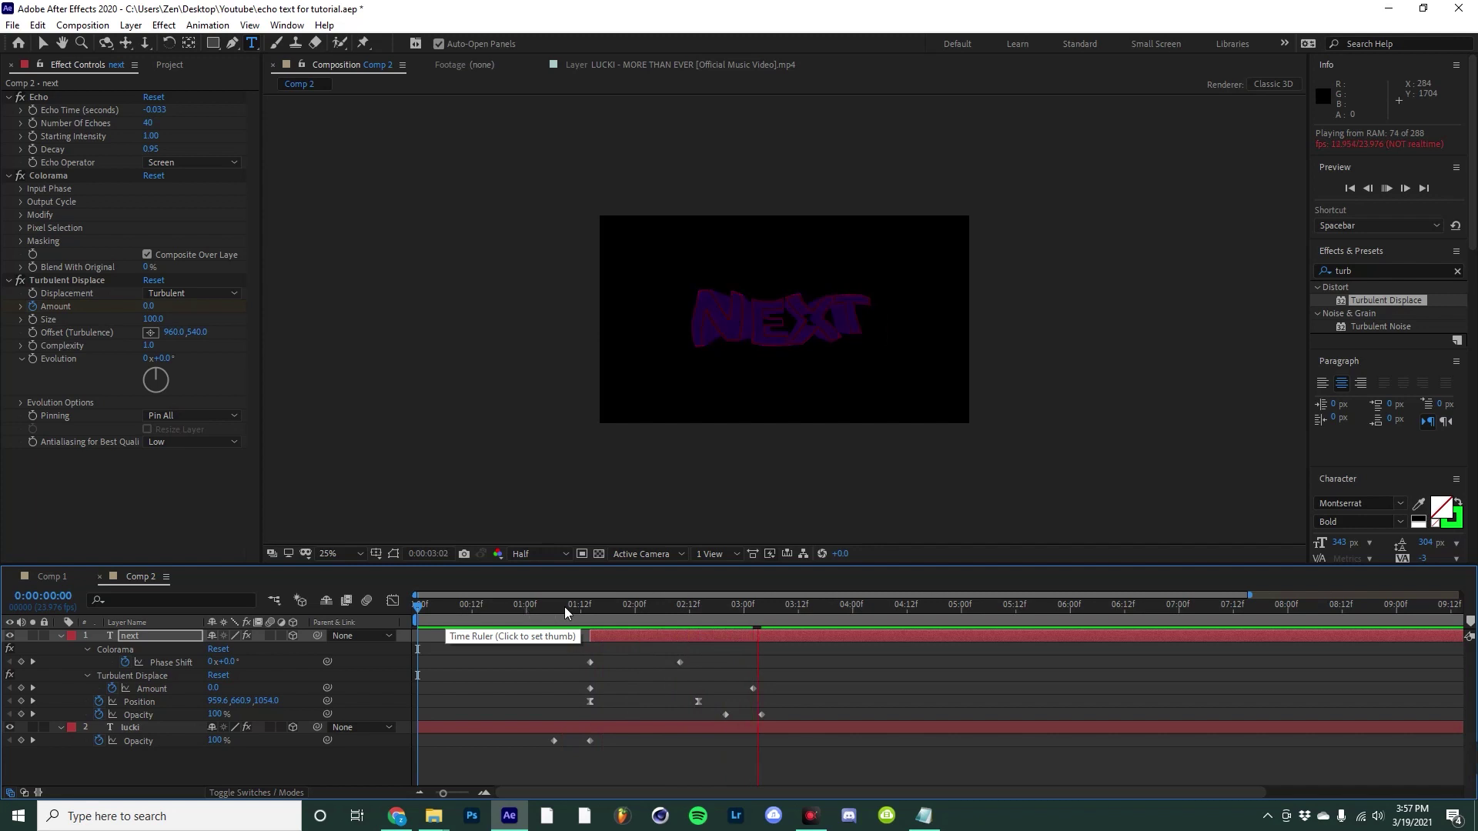
# Copy the music-video footage layer from Comp 1 into Comp 2, below the NEXT and LUCKI layers
pyautogui.press('space')
pyautogui.moveTo(667, 613); pyautogui.dragTo(505, 628)
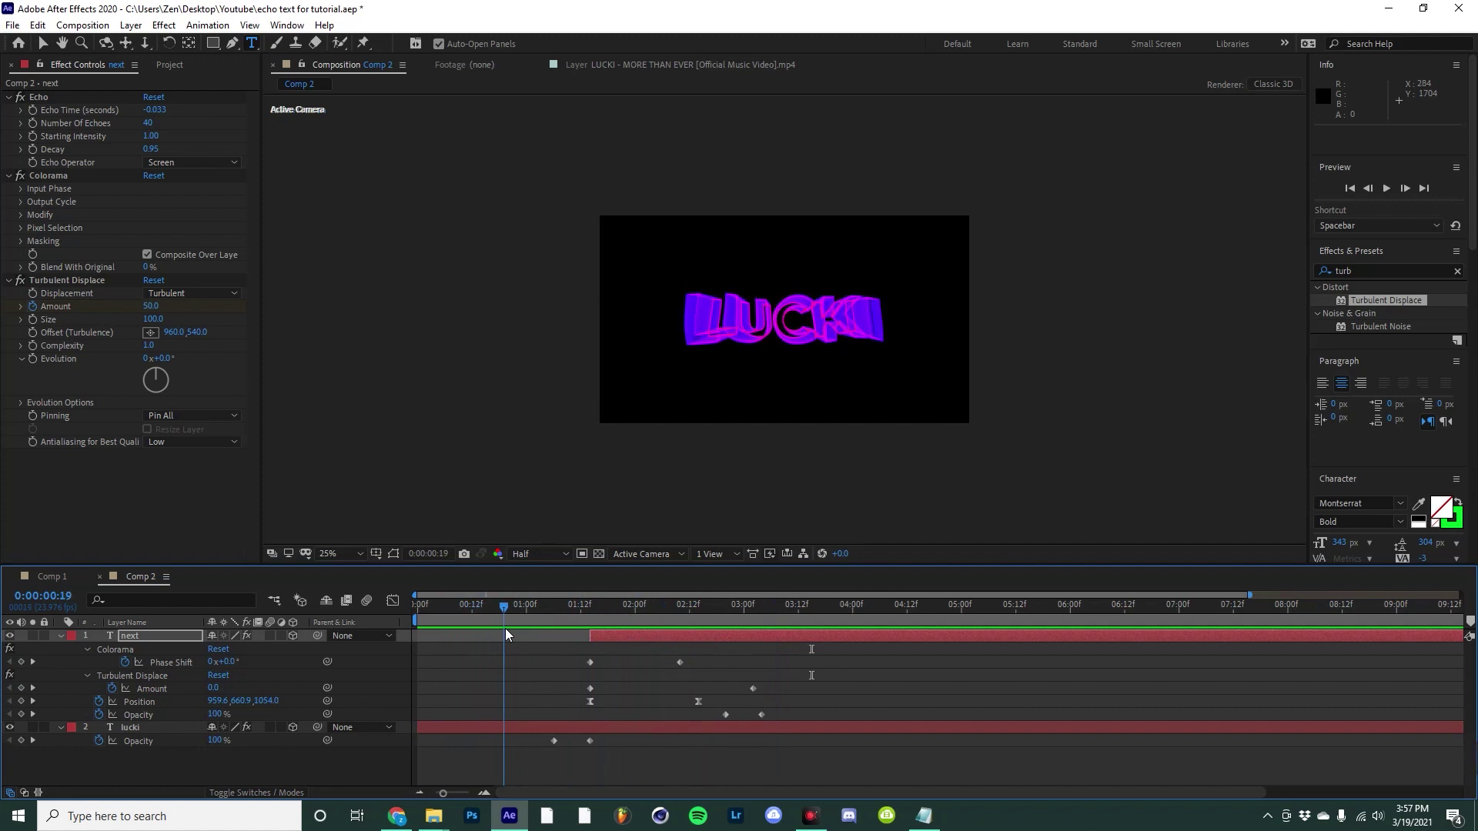
pyautogui.click(53, 47)
pyautogui.click(49, 577)
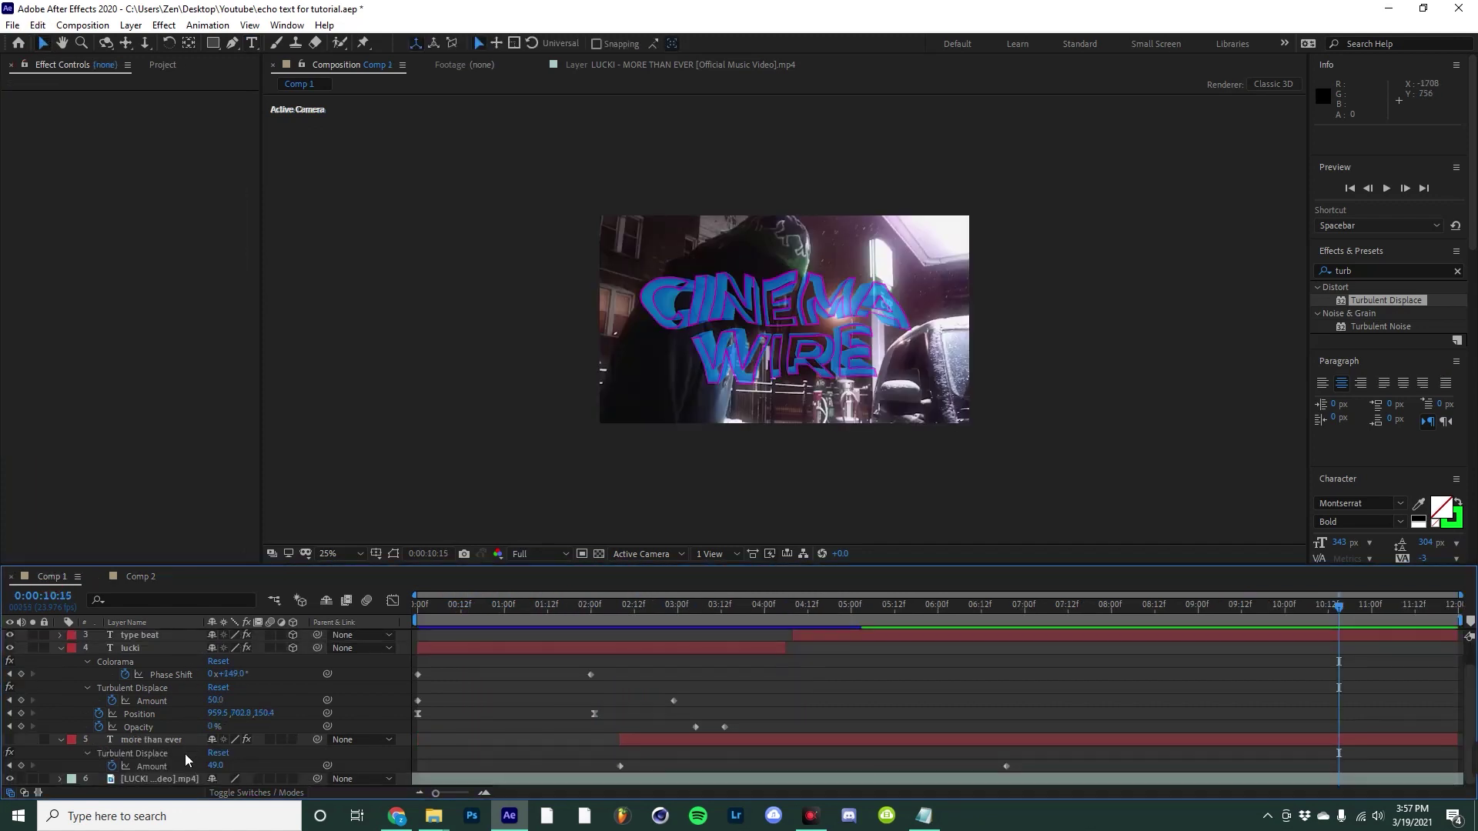
pyautogui.click(172, 779)
pyautogui.hotkey('ctrl', 'c')
pyautogui.click(142, 576)
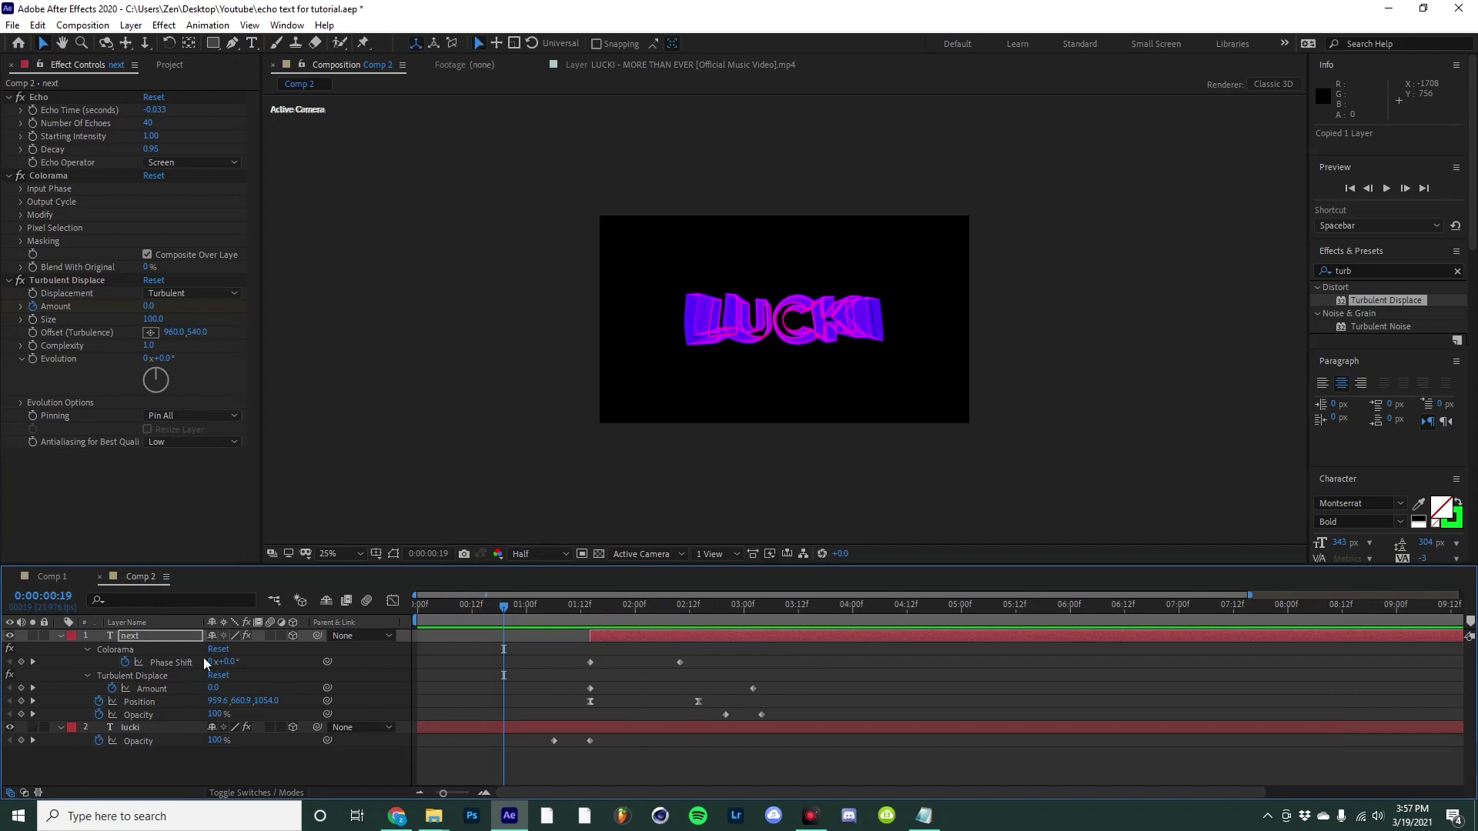
pyautogui.hotkey('ctrl', 'v')
pyautogui.moveTo(167, 636); pyautogui.dragTo(157, 764)
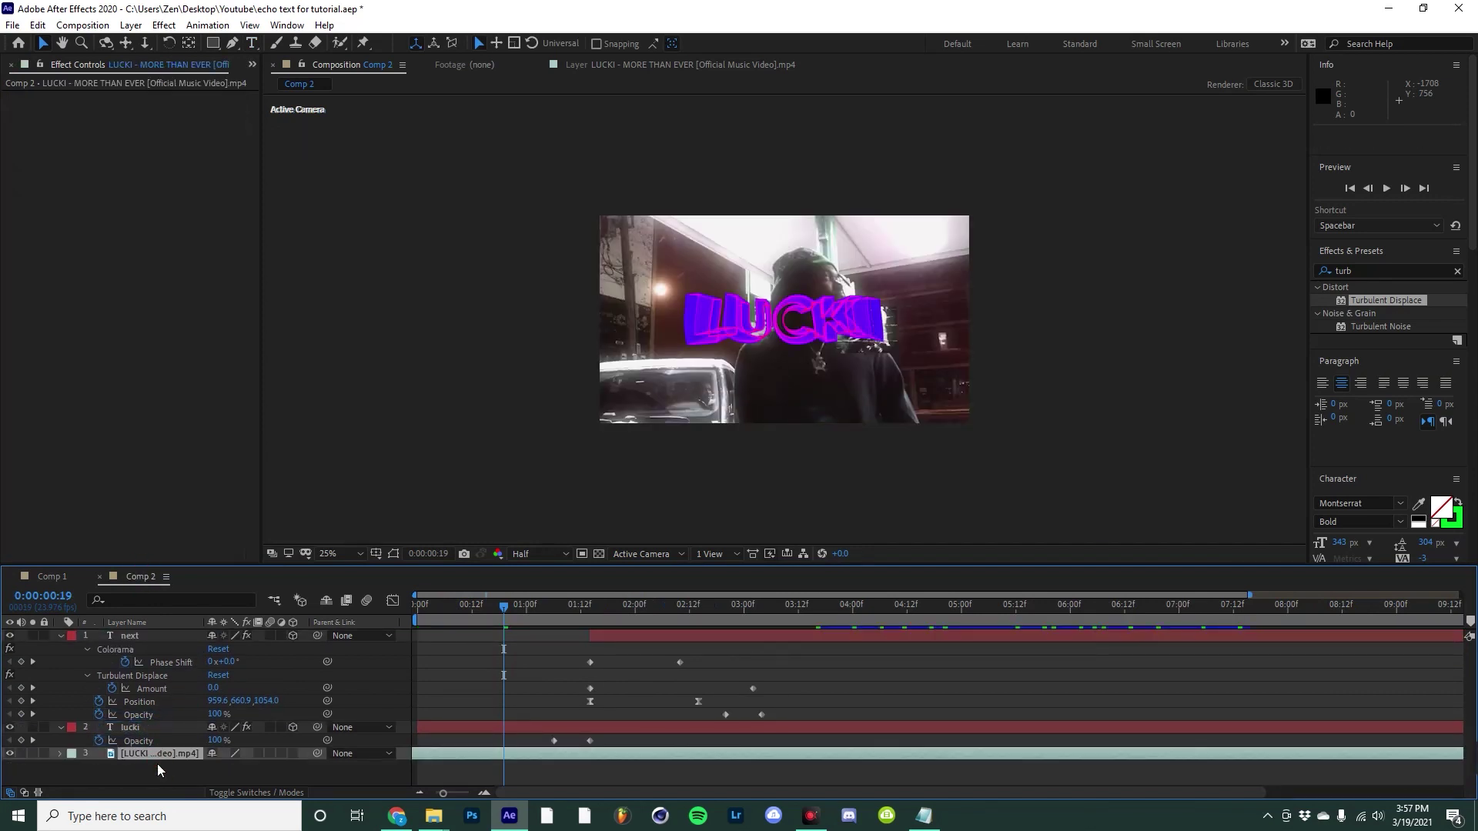
pyautogui.click(478, 611)
pyautogui.moveTo(477, 611); pyautogui.dragTo(337, 629)
pyautogui.press('space')
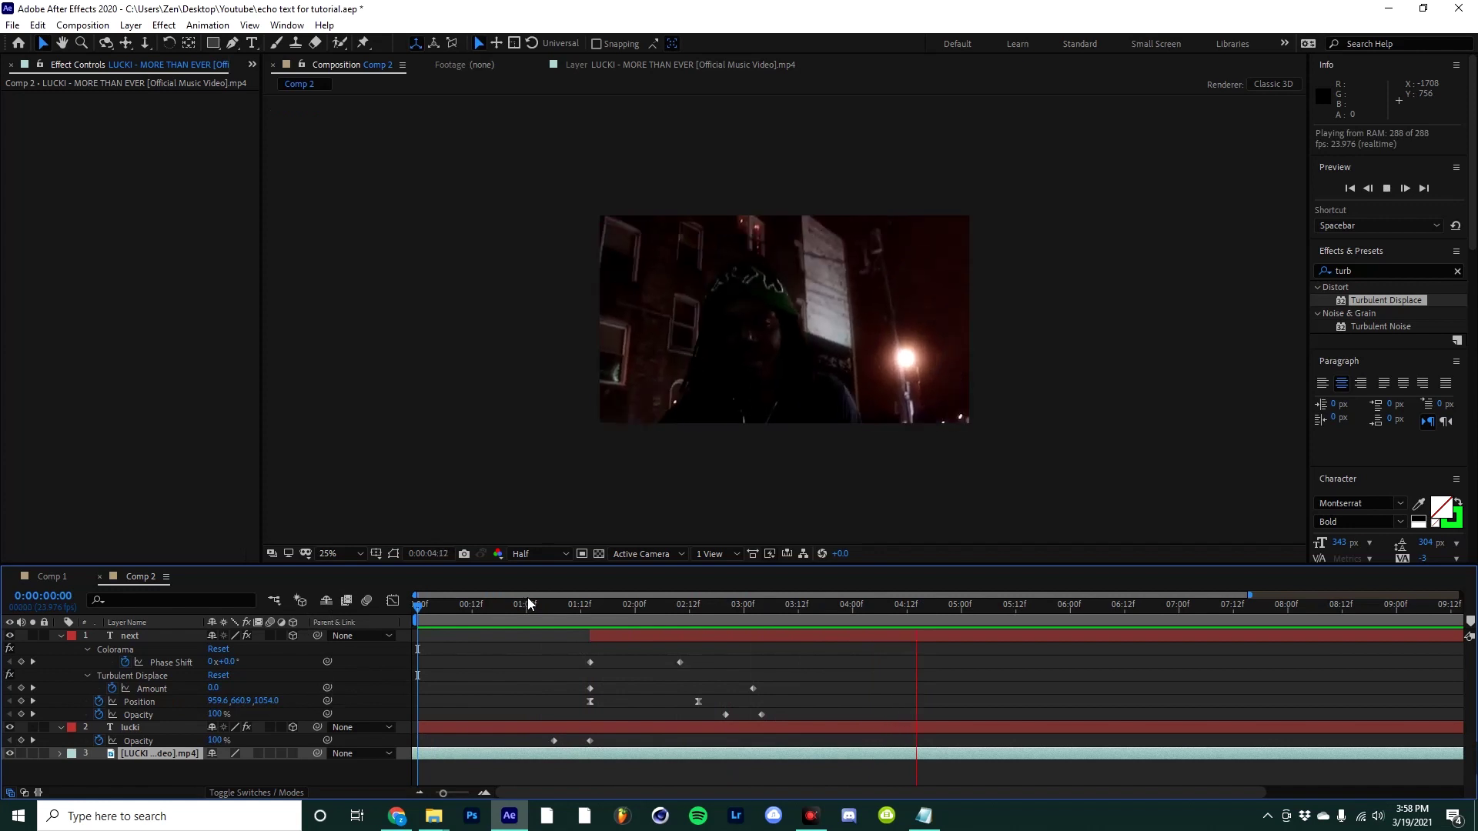
pyautogui.press('space')
pyautogui.press('space')
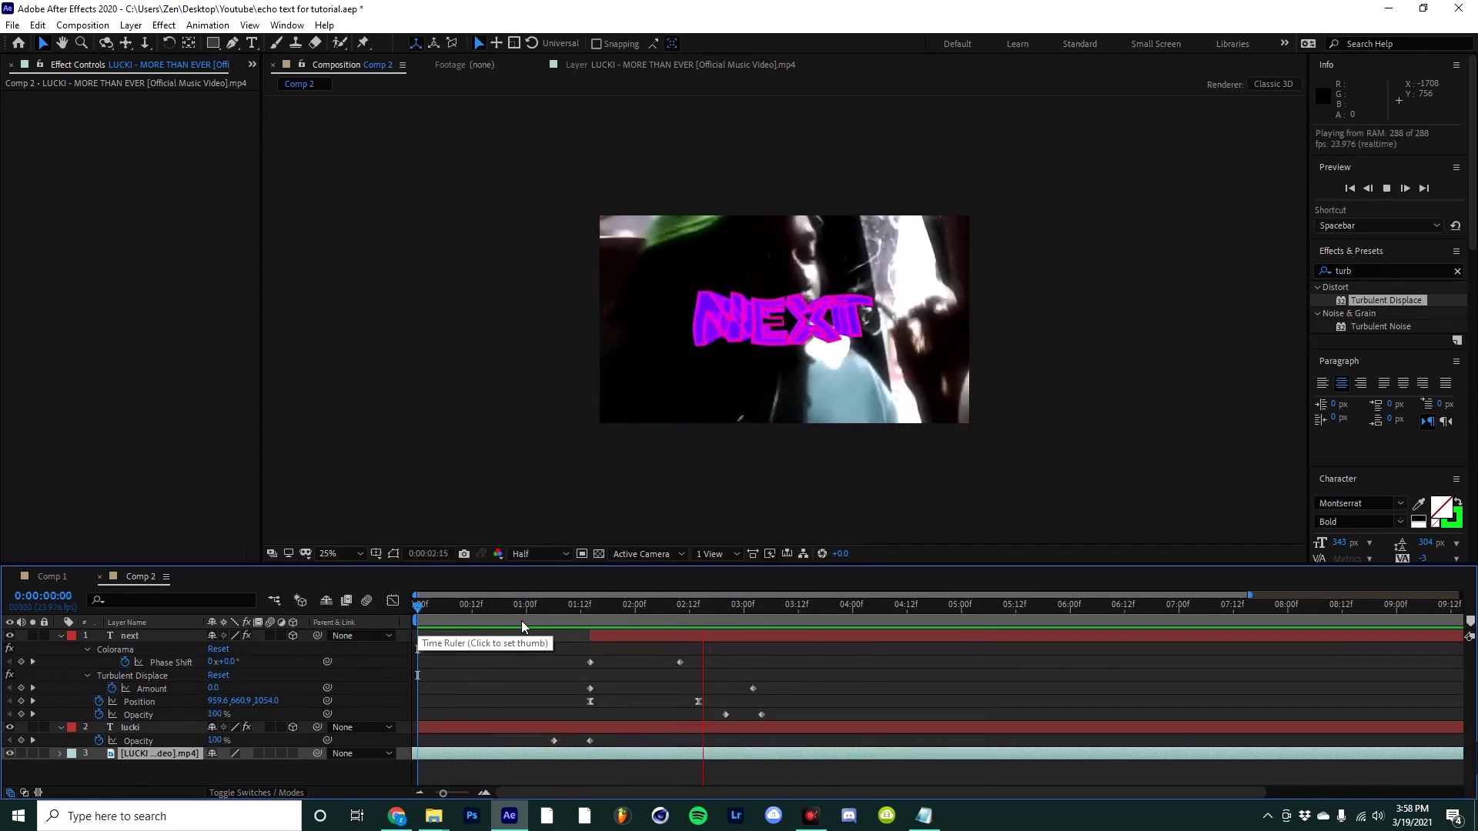
pyautogui.press('space')
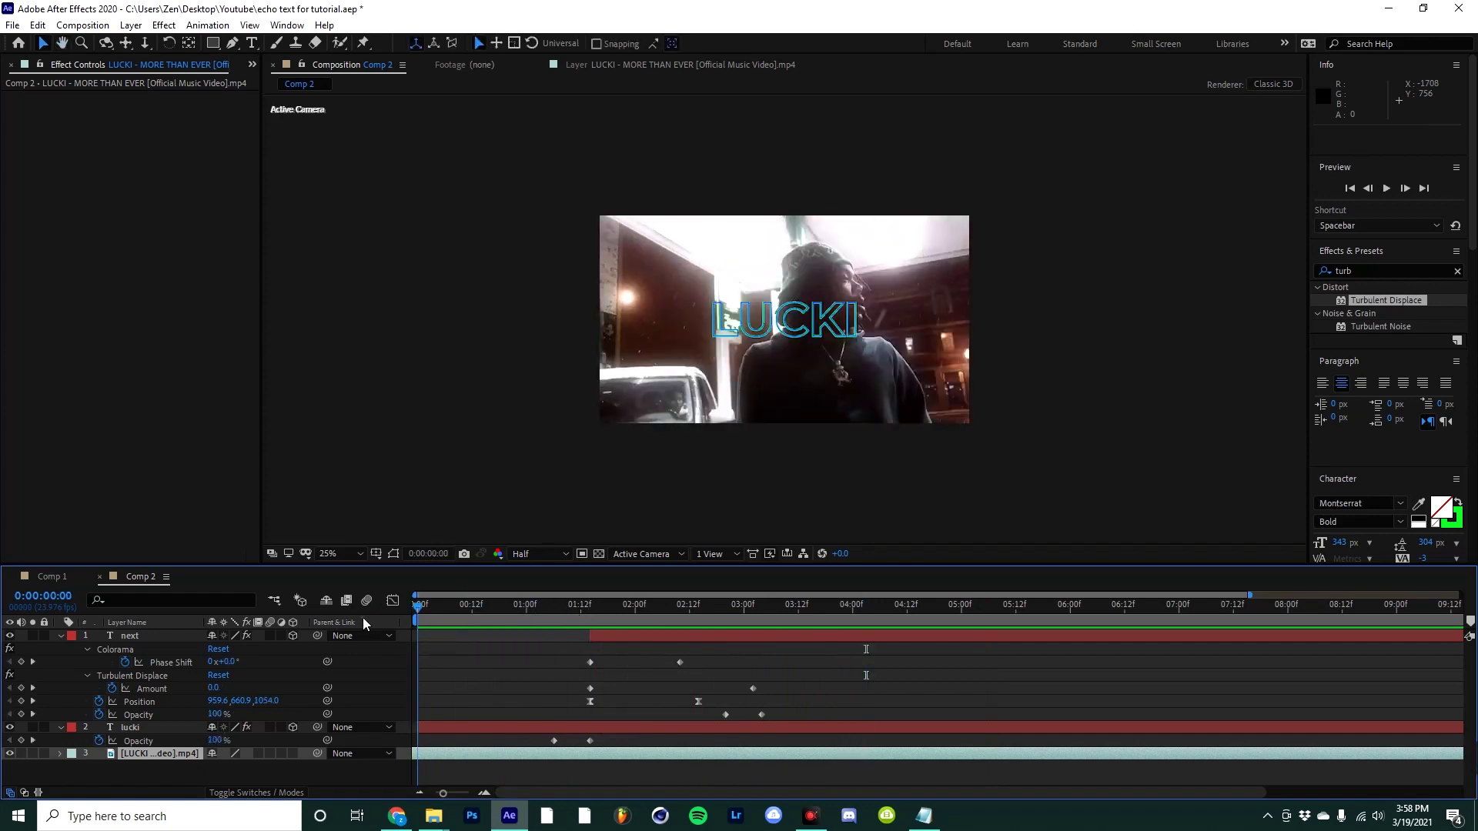